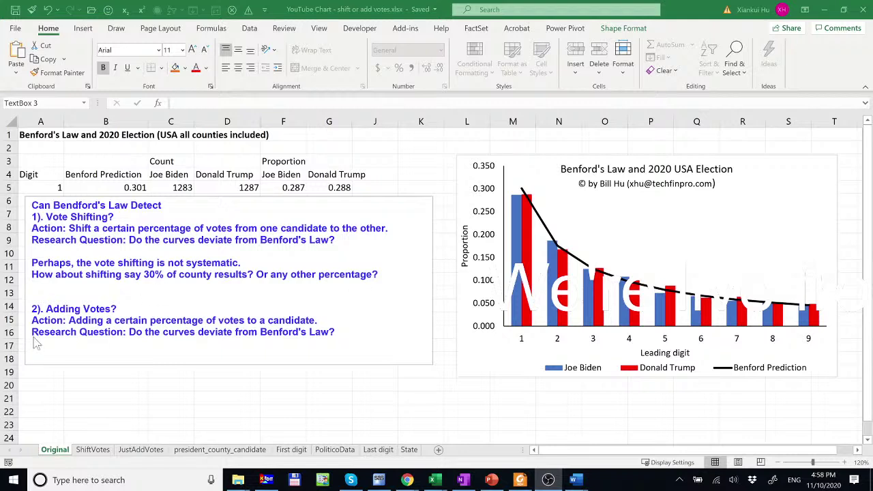
# Highlight the research question about the curves in the workbook notes.
pyautogui.click(63, 224)
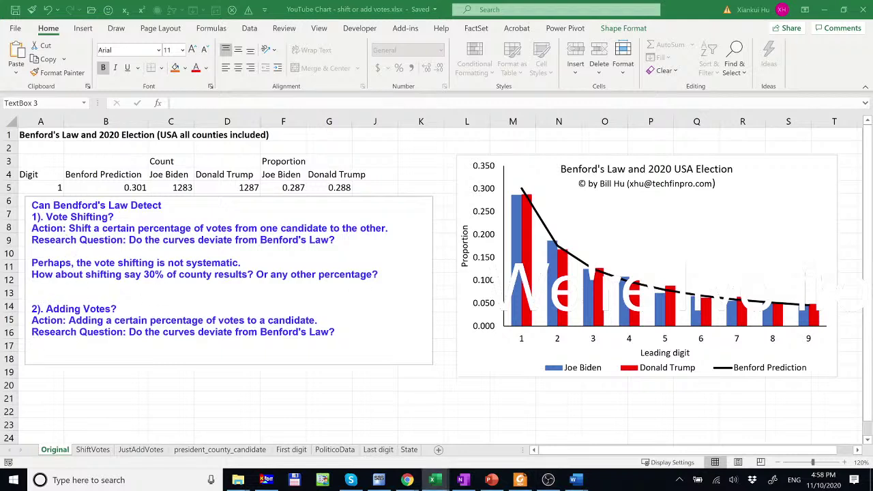
pyautogui.hotkey('ctrl', 'a')
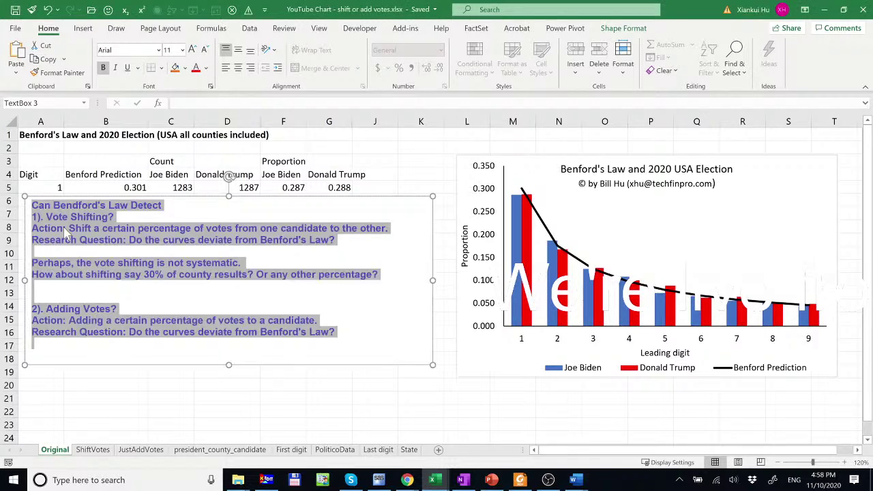
pyautogui.click(69, 228)
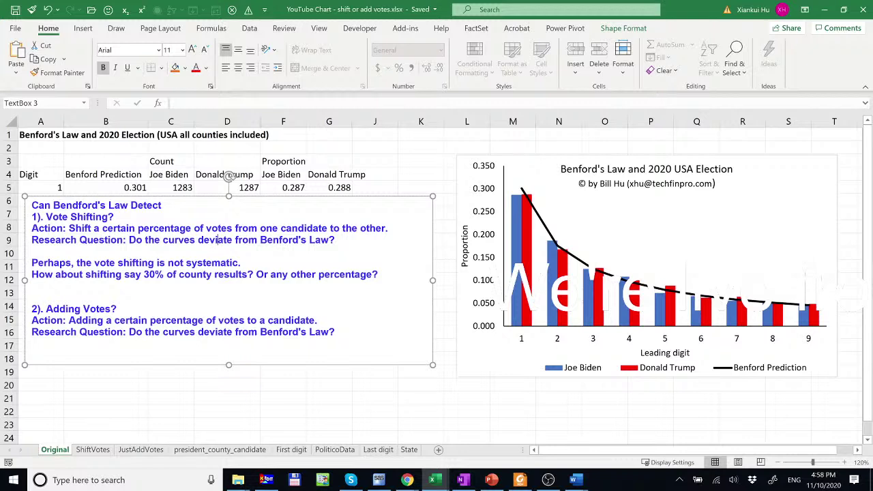
pyautogui.moveTo(129, 240); pyautogui.dragTo(32, 252)
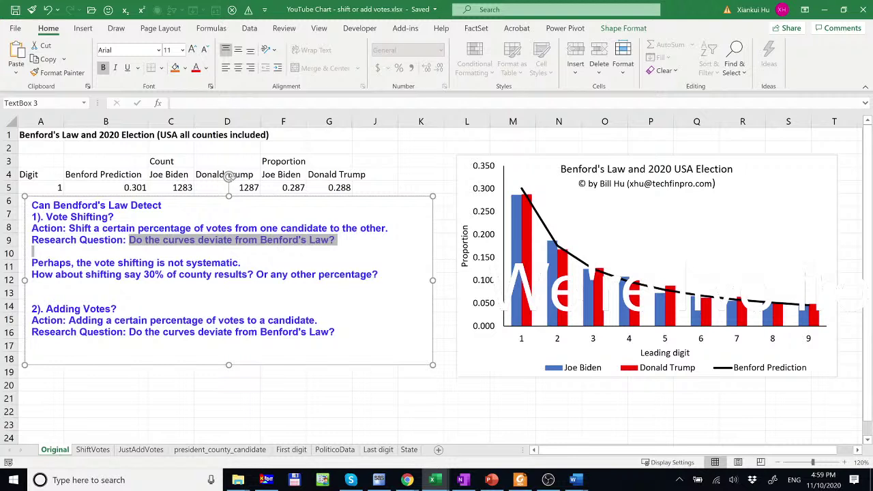
# Select the Benford leading-digit chart and examine it.
pyautogui.moveTo(553, 300)
pyautogui.click(483, 159)
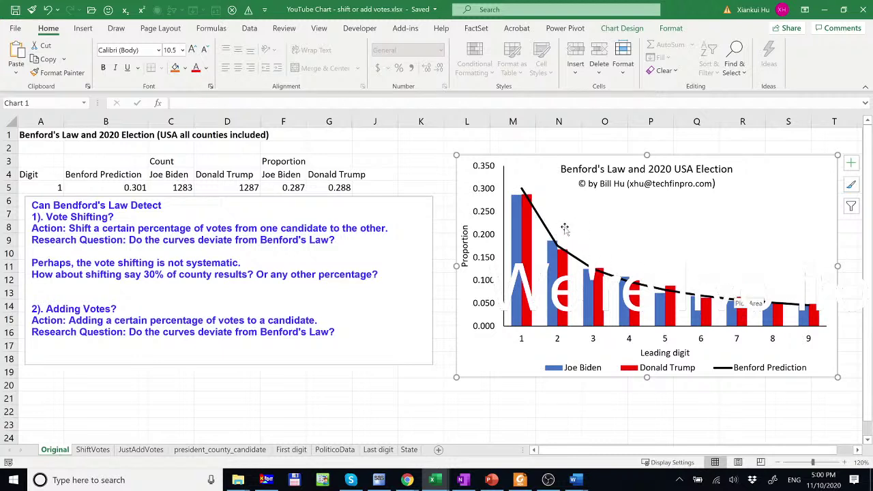
pyautogui.moveTo(569, 268)
pyautogui.moveTo(529, 225)
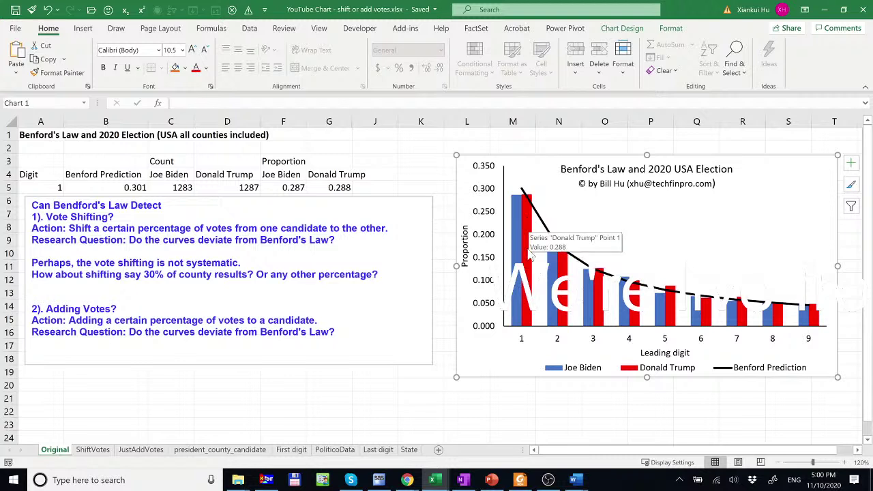
pyautogui.moveTo(528, 259)
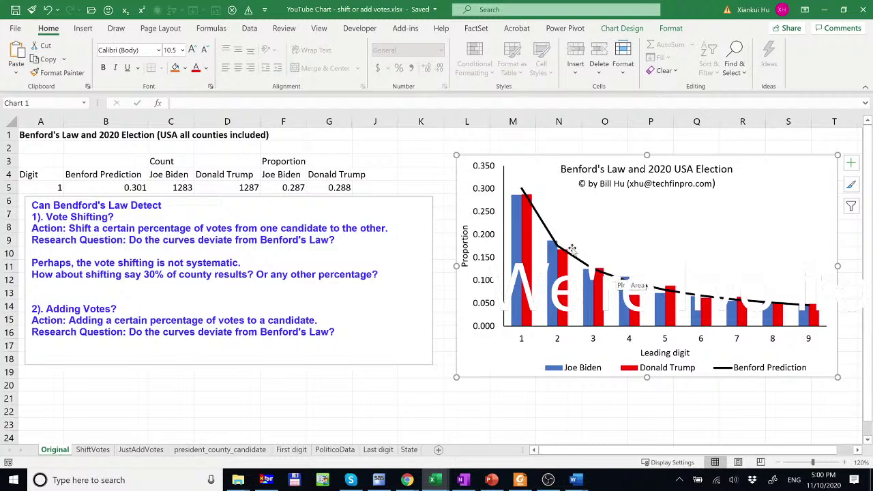
pyautogui.moveTo(549, 238)
# Go to the ShiftVotes sheet and unhide the county names in column B.
pyautogui.moveTo(529, 280)
pyautogui.moveTo(564, 255)
pyautogui.click(92, 450)
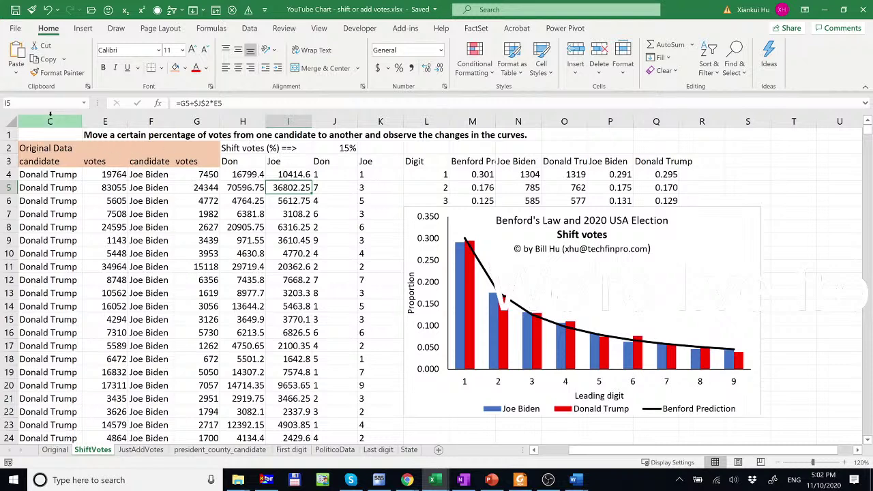
pyautogui.moveTo(50, 116); pyautogui.dragTo(198, 122)
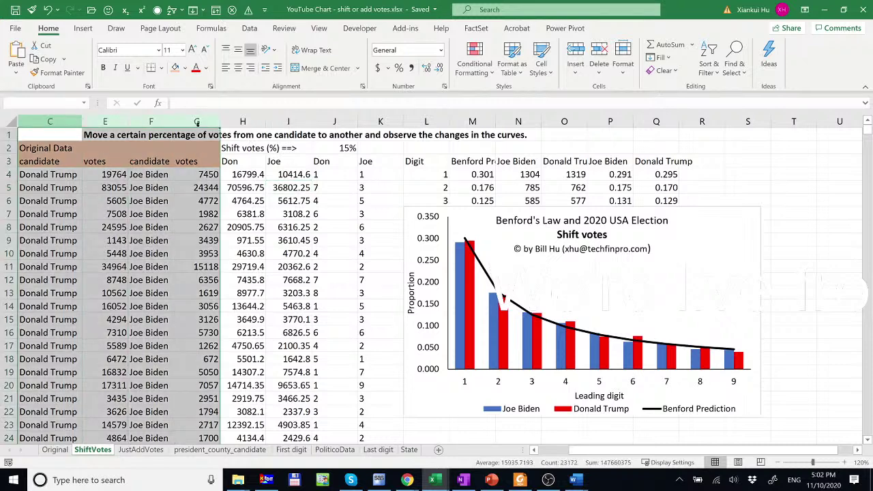
pyautogui.click(114, 176)
pyautogui.click(196, 176)
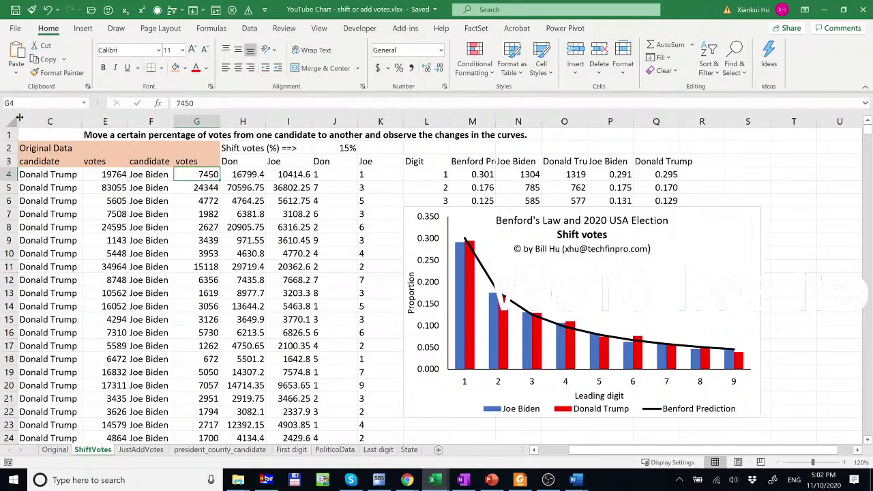
pyautogui.moveTo(20, 118); pyautogui.dragTo(68, 118)
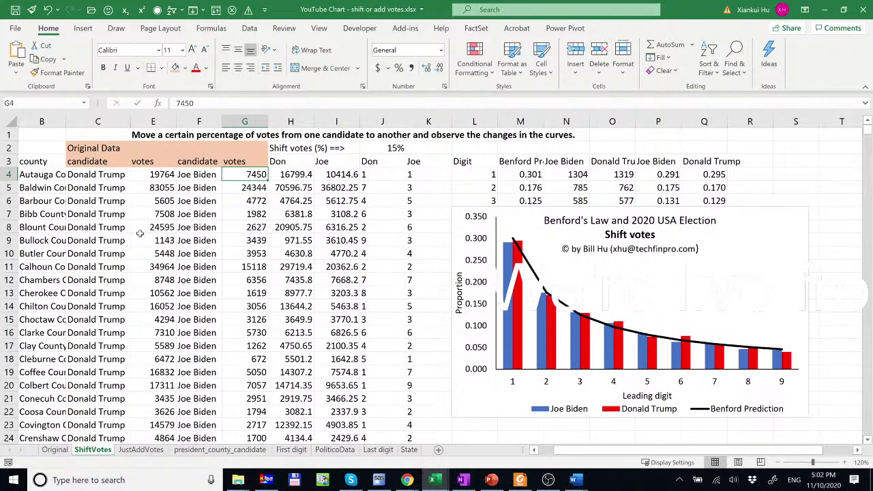
# Inspect the shifted-vote formulas in H4 and I4.
pyautogui.click(298, 174)
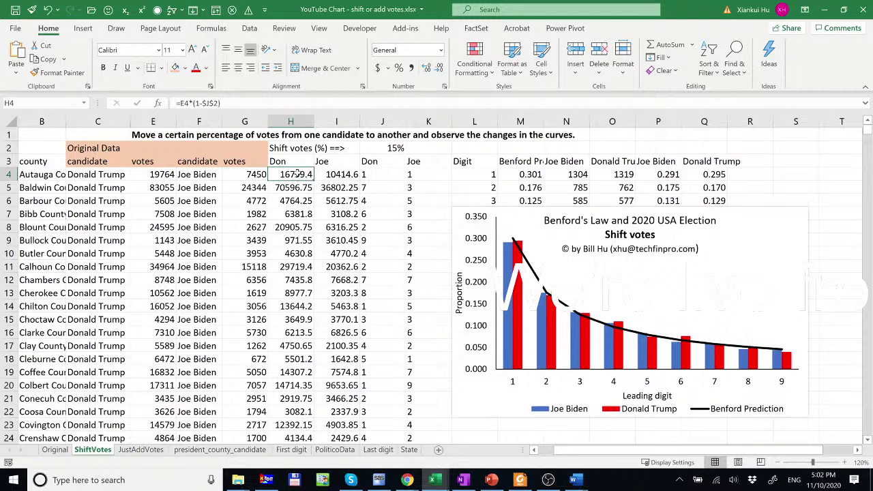
pyautogui.doubleClick(295, 175)
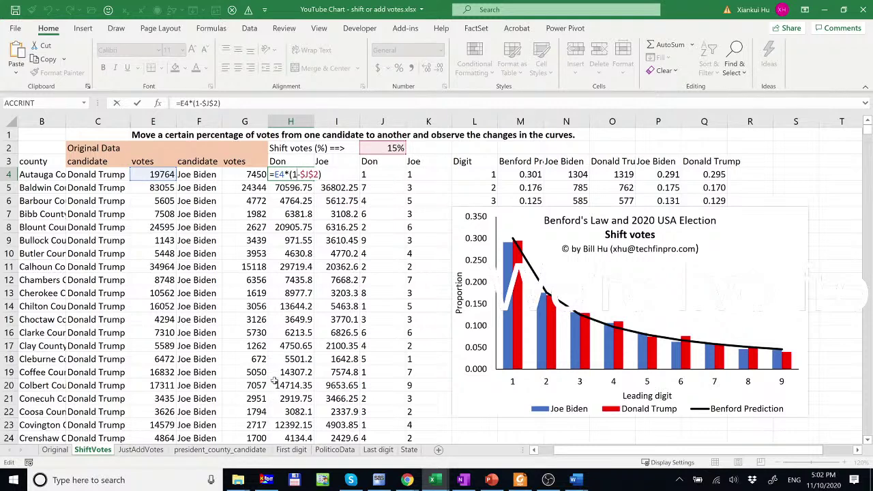
pyautogui.press('Return')
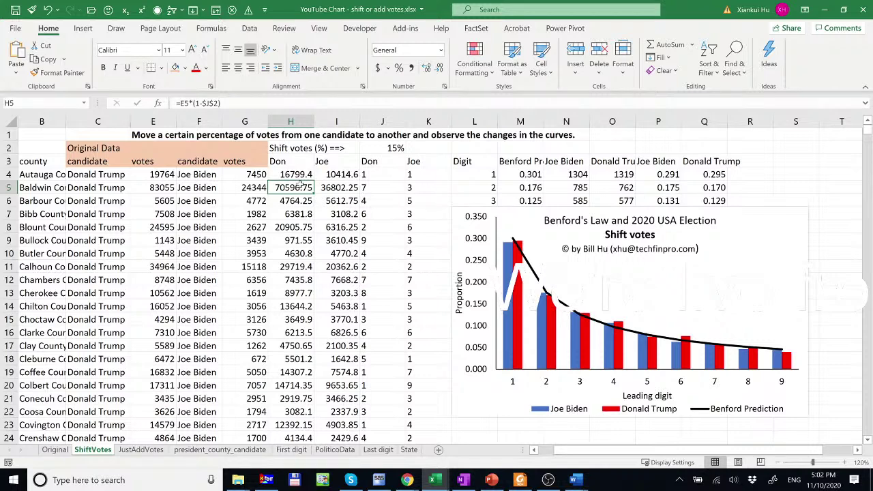
pyautogui.doubleClick(350, 175)
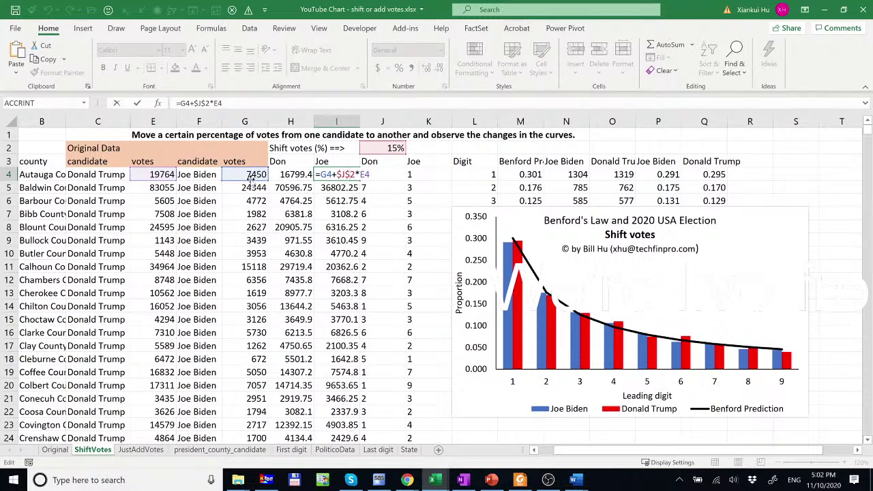
pyautogui.press('Return')
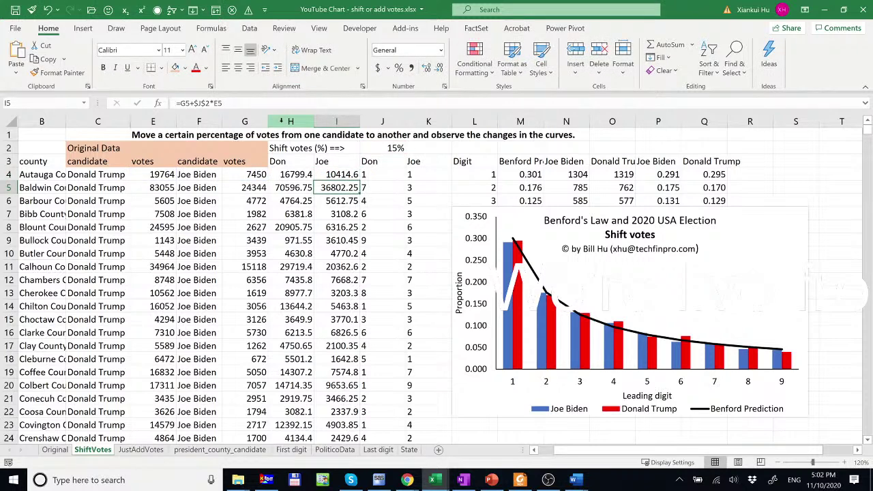
pyautogui.moveTo(290, 119); pyautogui.dragTo(337, 120)
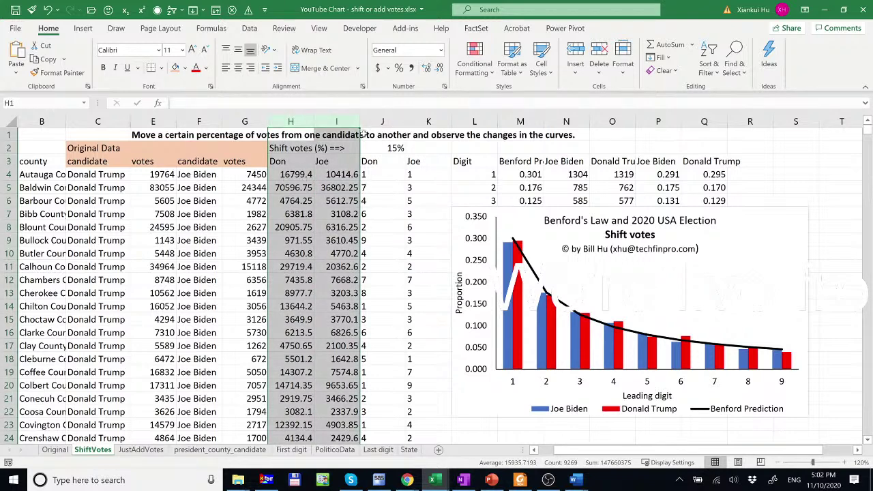
pyautogui.click(384, 123)
pyautogui.moveTo(384, 122); pyautogui.dragTo(428, 123)
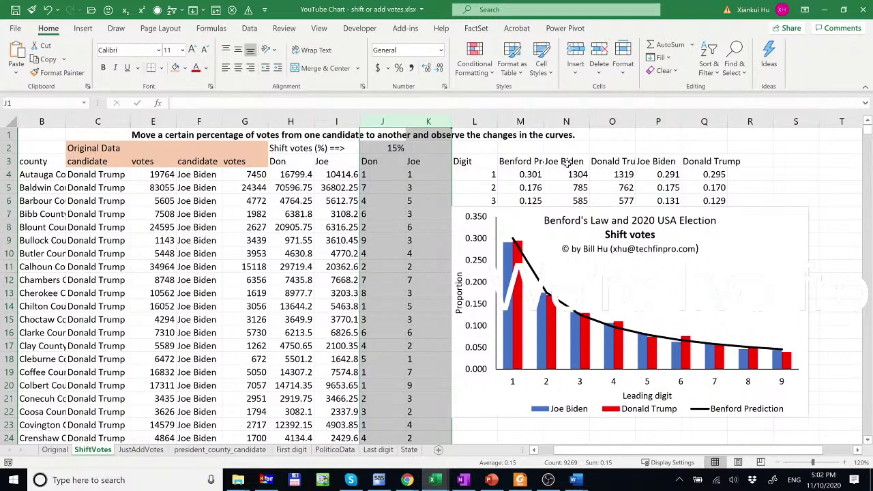
pyautogui.moveTo(567, 163); pyautogui.dragTo(624, 201)
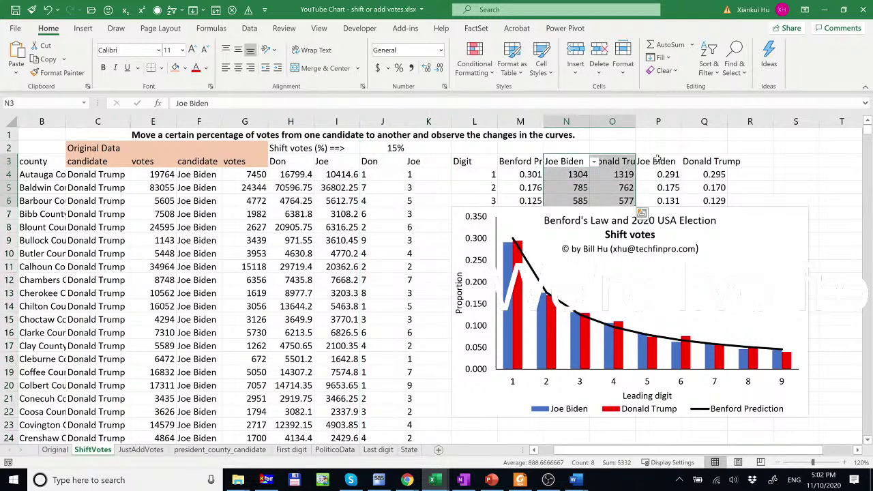
pyautogui.moveTo(656, 160); pyautogui.dragTo(699, 193)
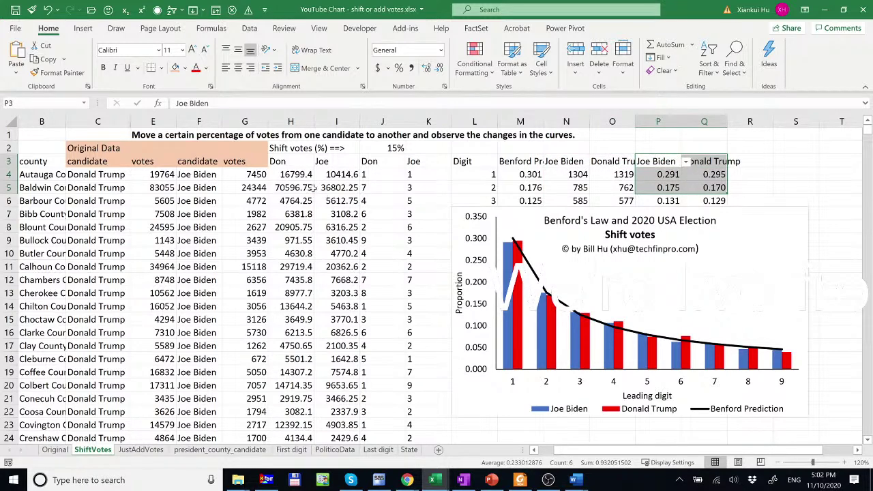
pyautogui.click(303, 117)
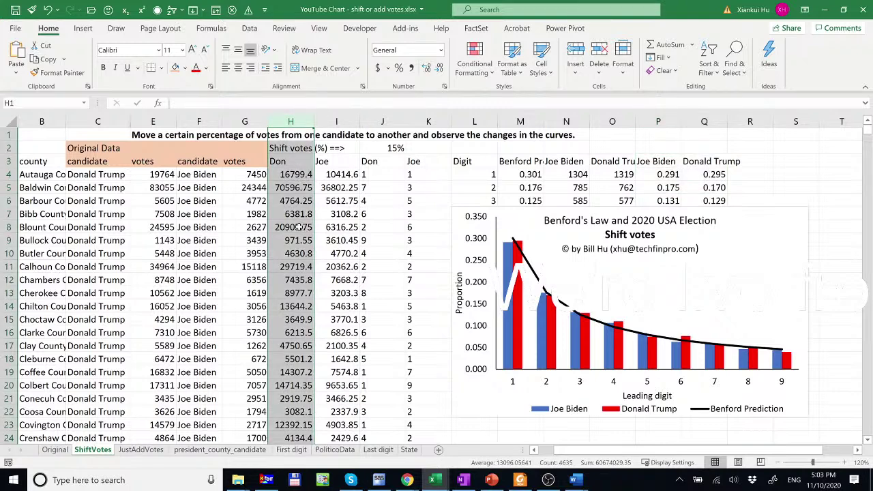
pyautogui.click(597, 272)
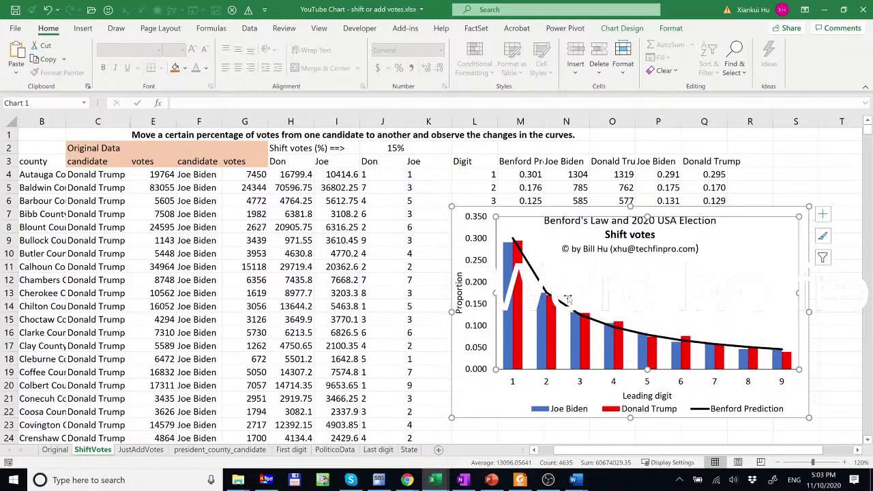
# Try 0%, 5% and 15% vote shifts in J2, settling on 20%.
pyautogui.click(397, 149)
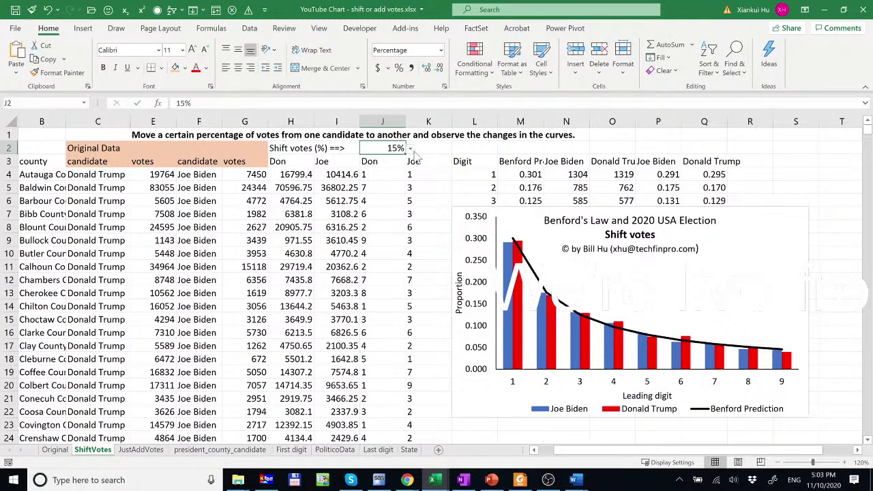
pyautogui.click(410, 148)
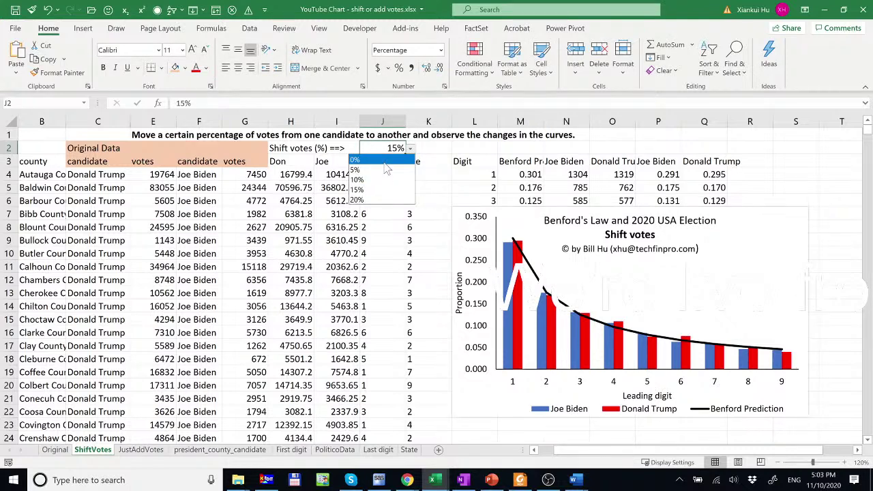
pyautogui.click(385, 162)
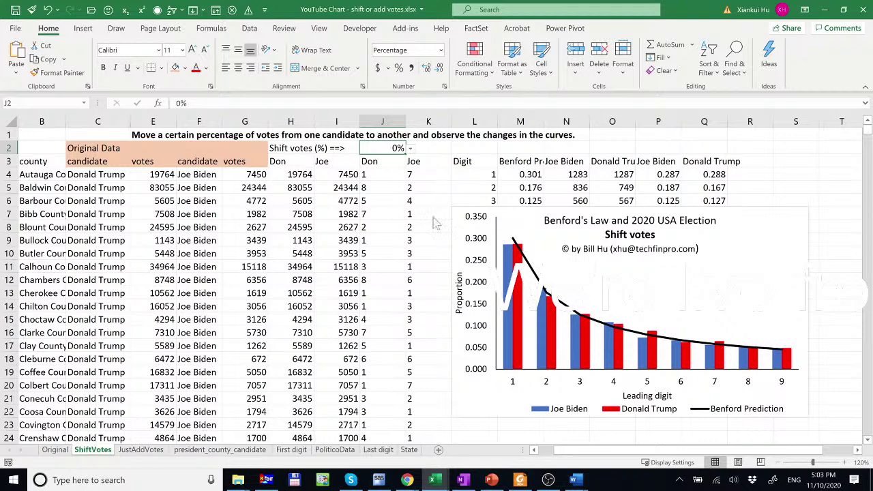
pyautogui.click(410, 148)
pyautogui.click(385, 176)
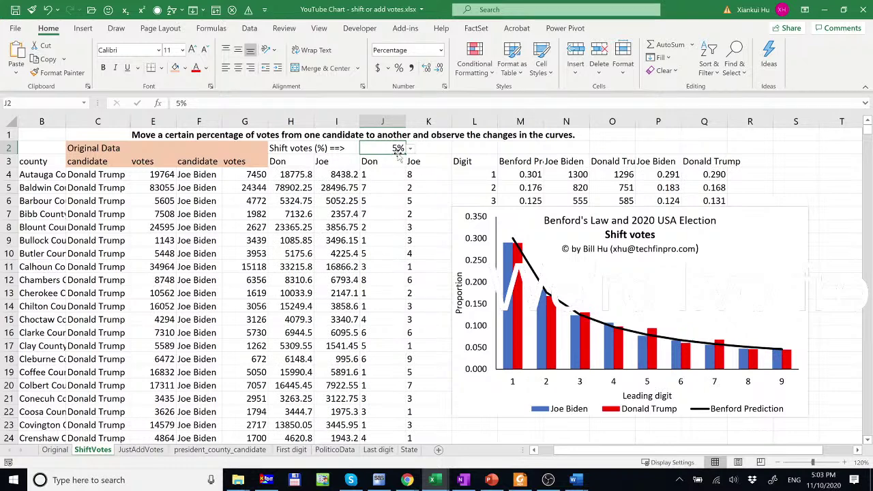
pyautogui.click(410, 148)
pyautogui.click(379, 194)
pyautogui.click(410, 149)
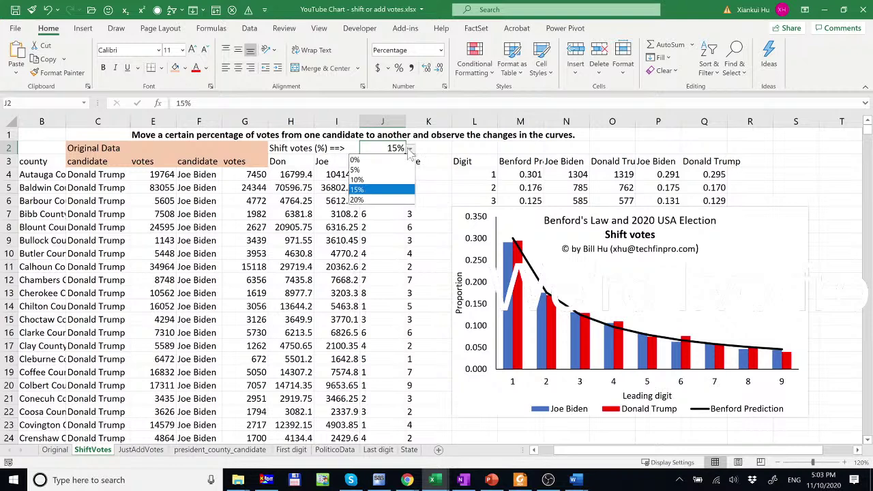
pyautogui.click(387, 202)
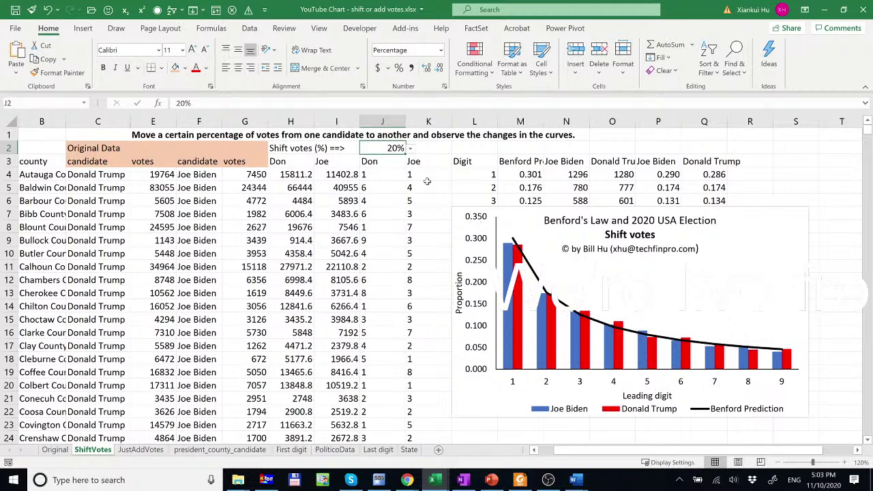
pyautogui.click(412, 149)
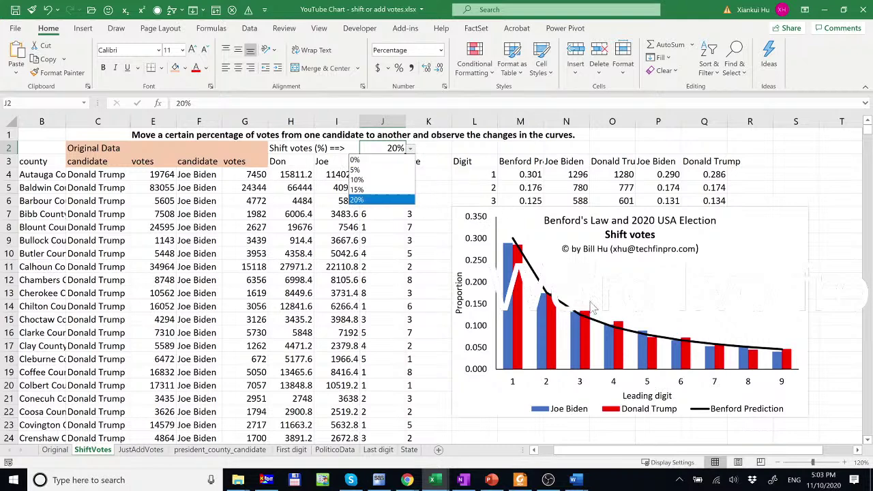
pyautogui.press('Escape')
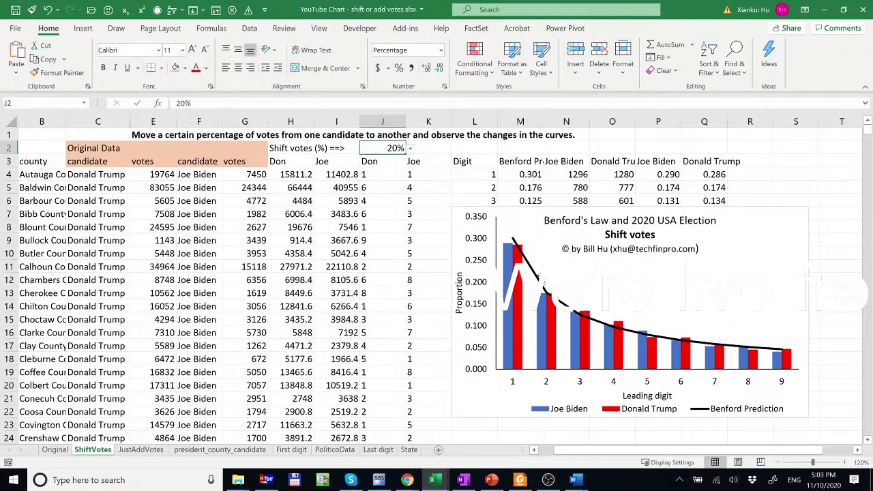
# Review Don's and Joe's shifted-vote formulas in H4 and I4.
pyautogui.moveTo(517, 254)
pyautogui.click(306, 176)
pyautogui.click(350, 177)
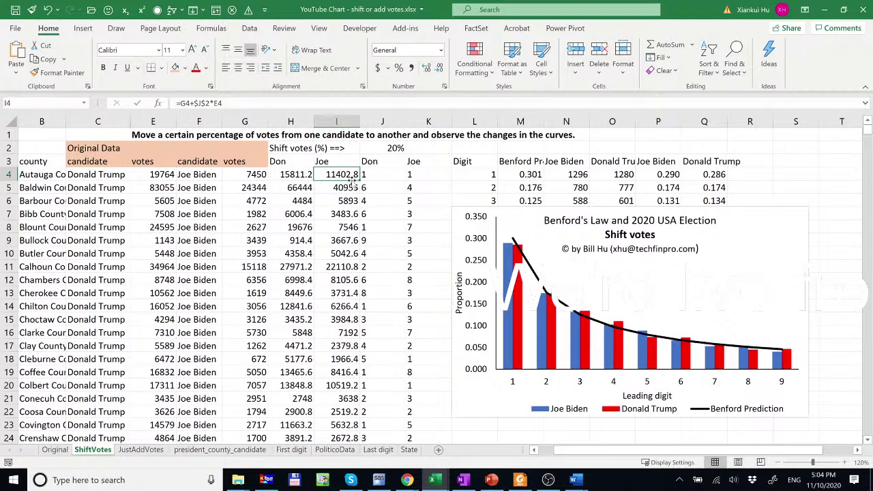
pyautogui.click(290, 175)
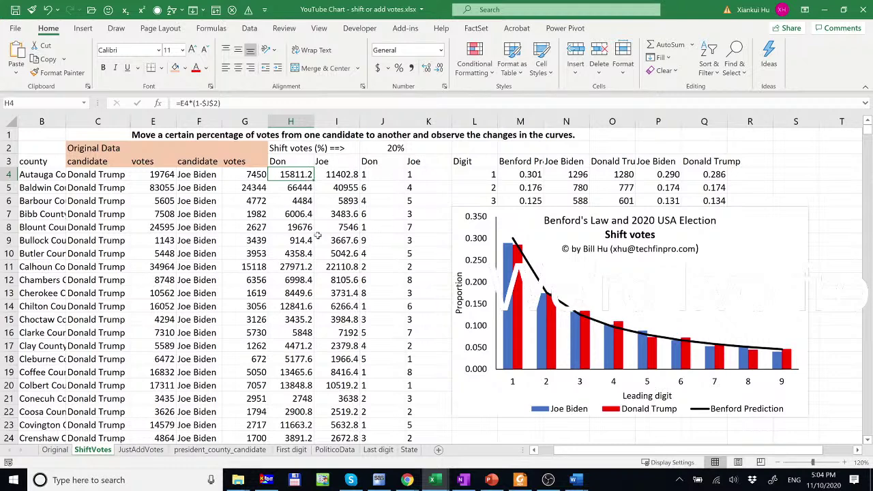
# Enter '% of counties shifted' in K2 and fill K2:L2 light orange.
pyautogui.click(442, 151)
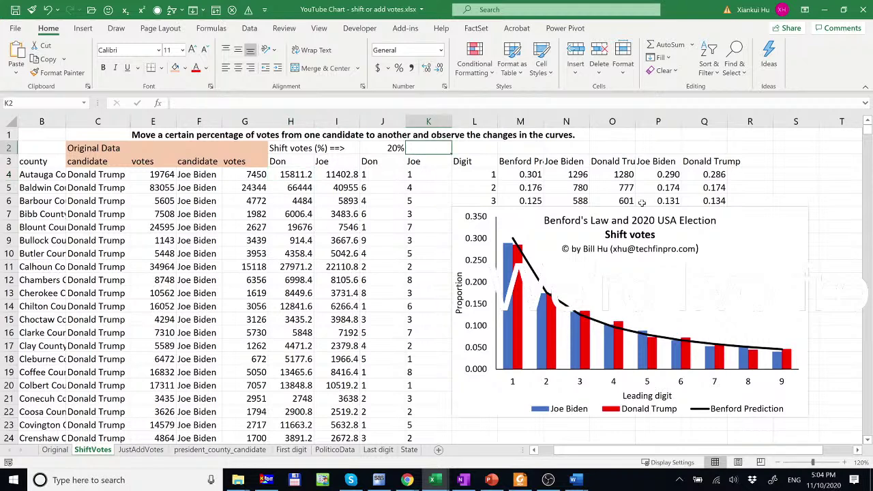
pyautogui.write('% of counties')
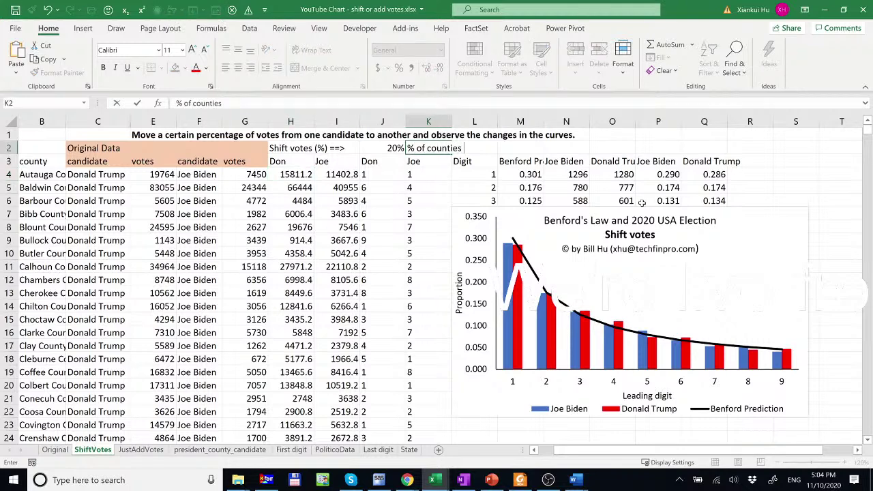
pyautogui.write('hifted')
pyautogui.press('Return')
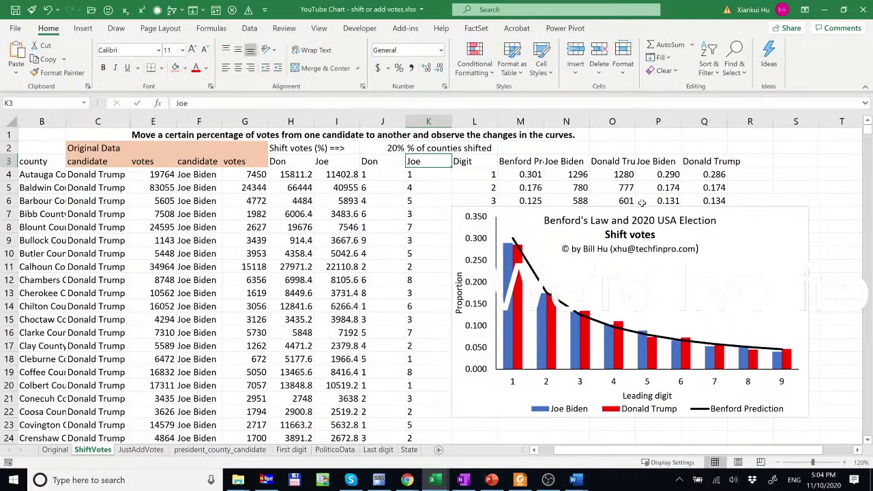
pyautogui.click(437, 147)
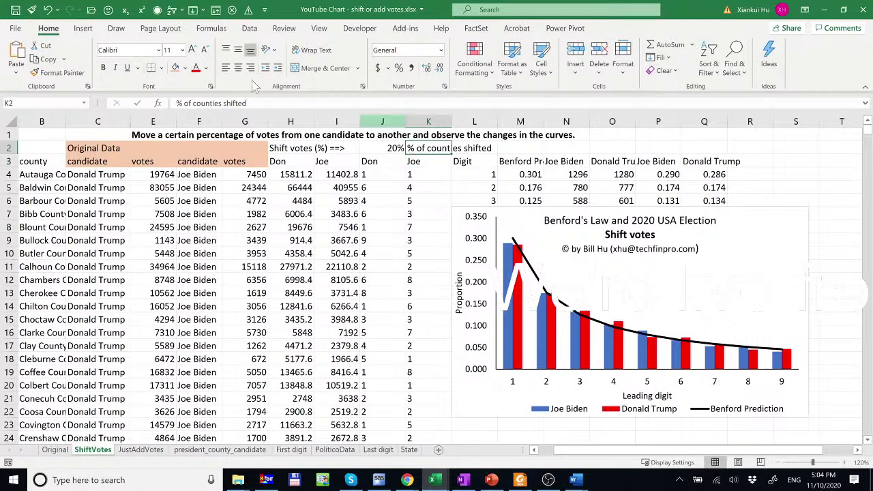
pyautogui.click(174, 67)
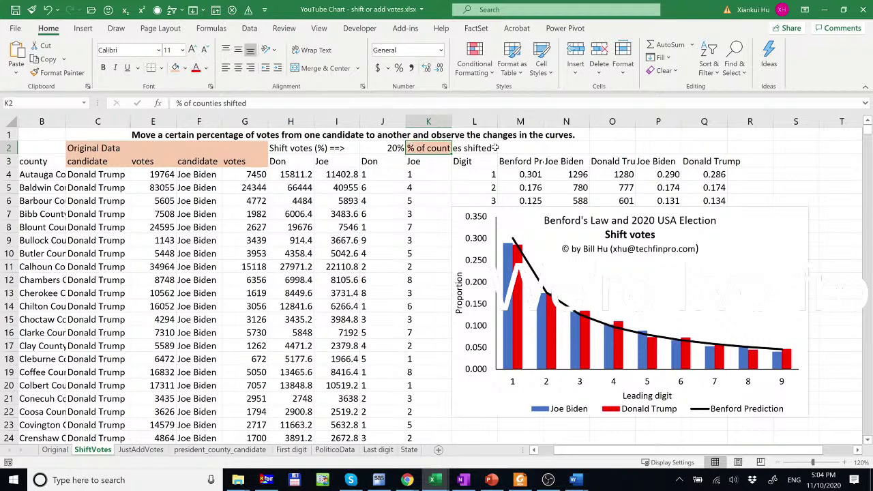
pyautogui.moveTo(436, 148); pyautogui.dragTo(467, 146)
pyautogui.click(179, 68)
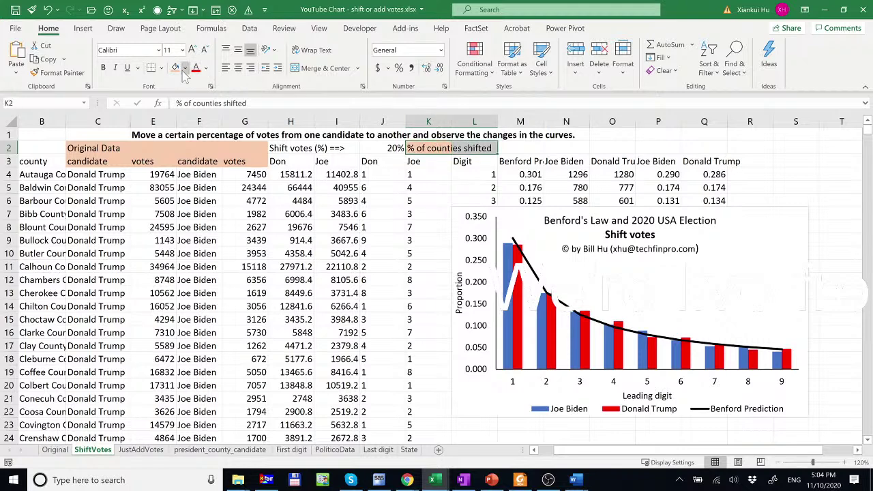
pyautogui.click(527, 150)
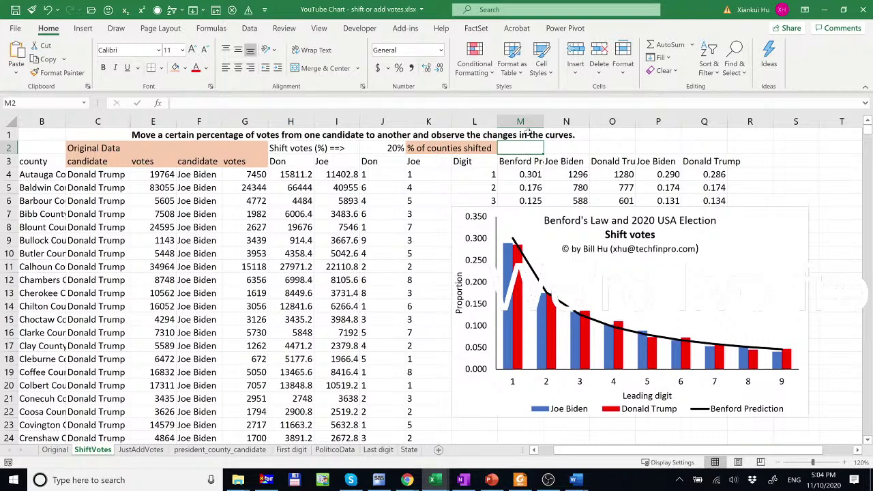
# Give M2 a List validation rule with percentages 0%, 5%, 15%, 20%, 30%, 40%, 50%.
pyautogui.click(249, 28)
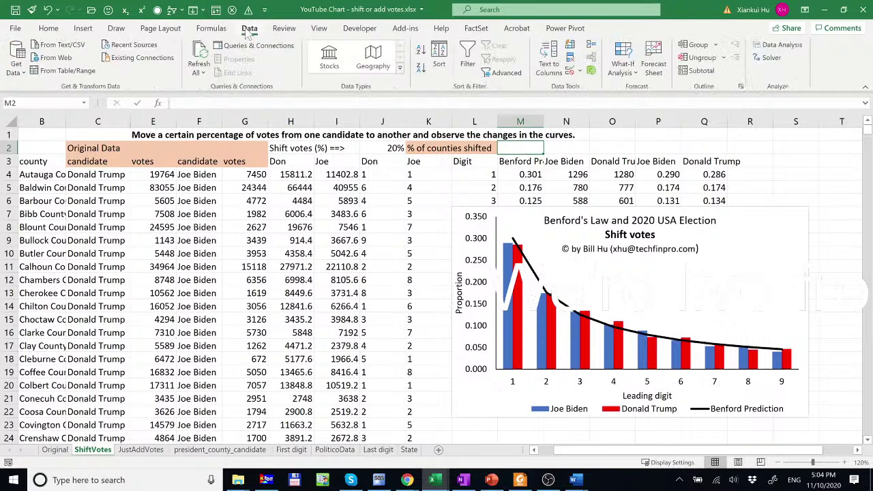
pyautogui.click(570, 71)
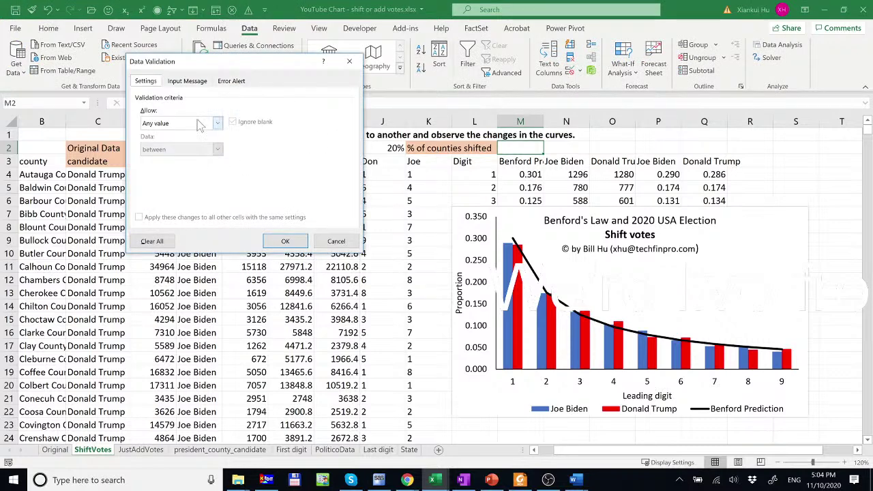
pyautogui.click(201, 123)
pyautogui.click(182, 160)
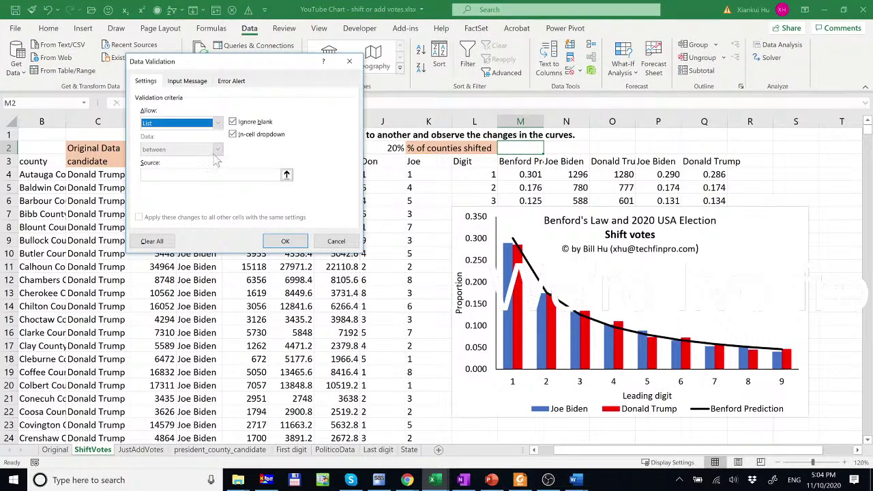
pyautogui.click(204, 174)
pyautogui.write('0%,5%,15%,20%,30%,40%,')
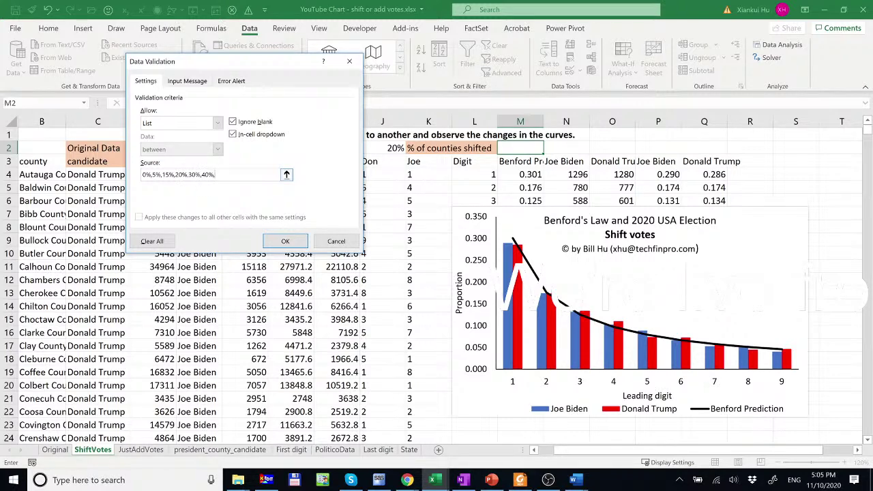
pyautogui.write('%')
# Confirm M2's list rule, pick 15%, then change the county share to 30%.
pyautogui.click(290, 242)
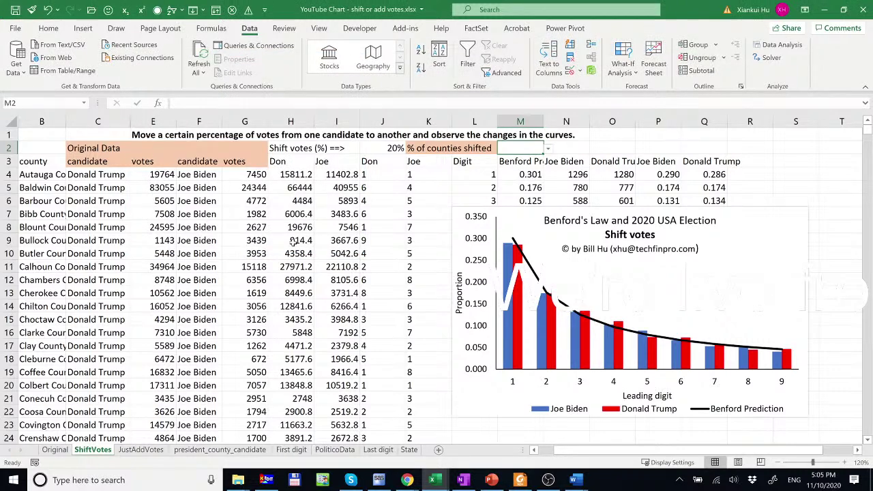
pyautogui.click(547, 148)
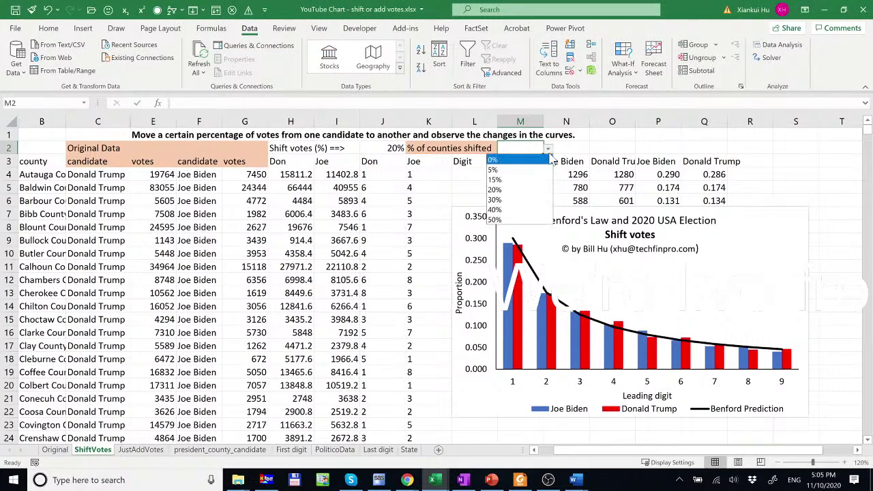
pyautogui.click(508, 180)
pyautogui.click(548, 148)
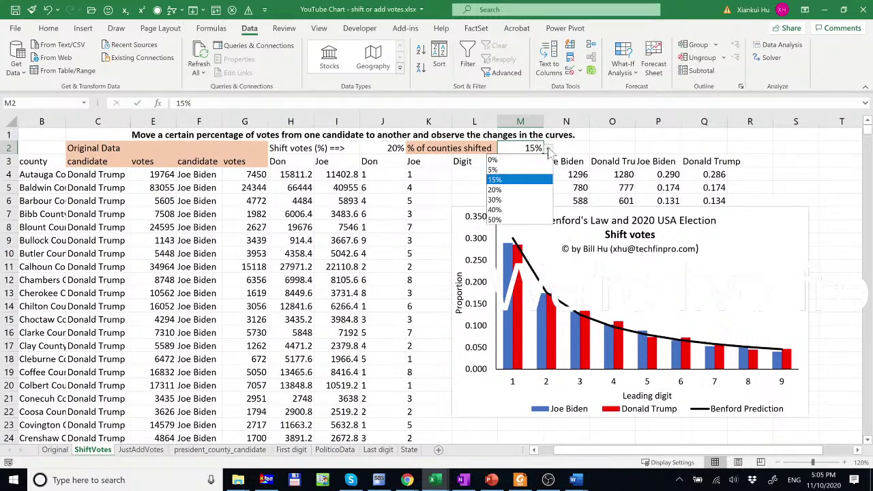
pyautogui.click(496, 200)
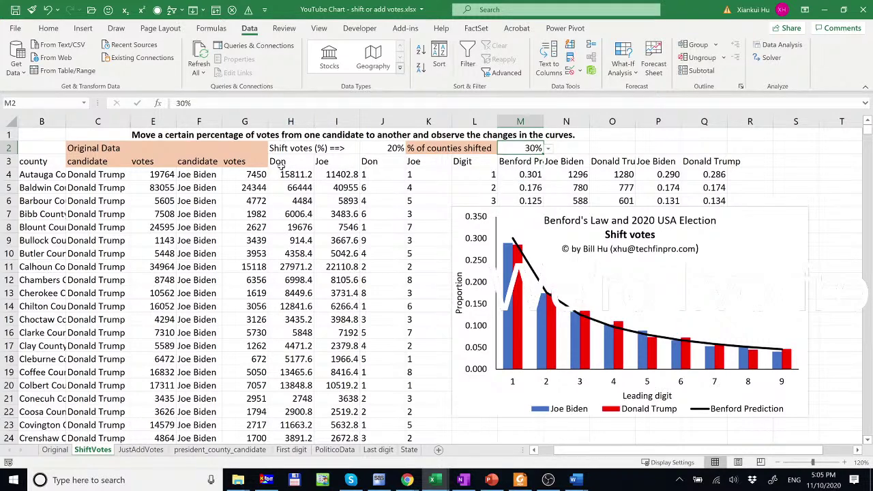
pyautogui.moveTo(118, 175); pyautogui.dragTo(194, 388)
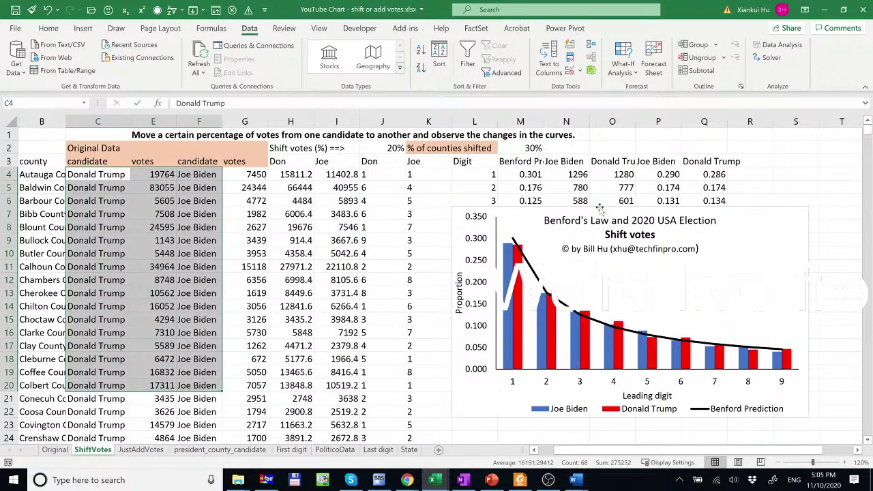
# Rewrite H4 as =IF(RAND()<=M2,E4*(1-$J$2),E4) so only random counties shift.
pyautogui.click(291, 174)
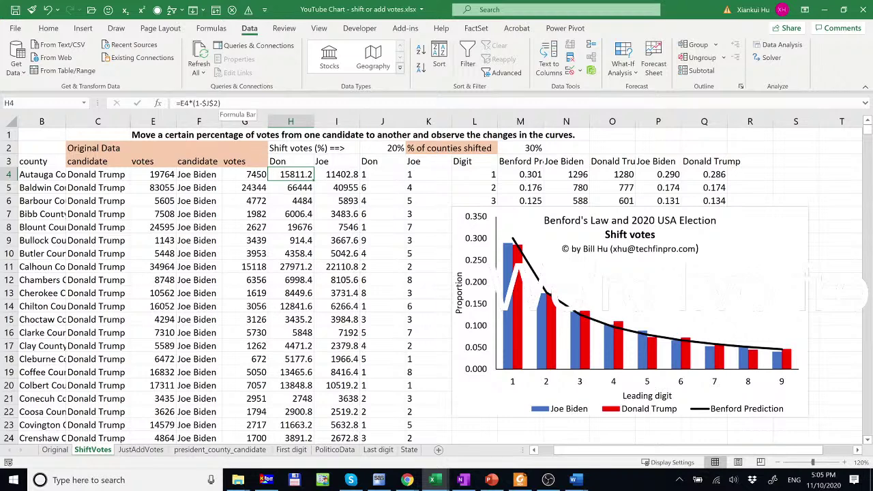
pyautogui.click(220, 103)
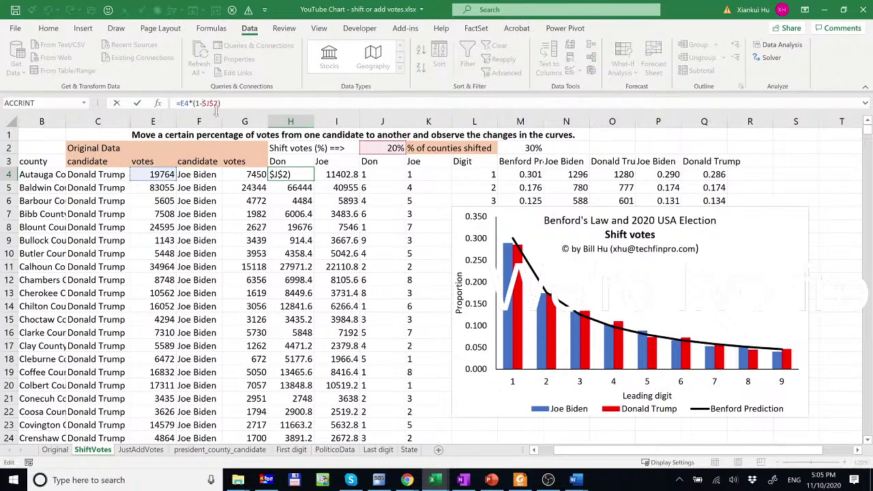
pyautogui.write('*rand()')
pyautogui.press('BackSpace')
pyautogui.press('BackSpace')
pyautogui.press('BackSpace')
pyautogui.press('BackSpace')
pyautogui.press('BackSpace')
pyautogui.press('BackSpace')
pyautogui.press('BackSpace')
pyautogui.press('Home')
pyautogui.write('IF')
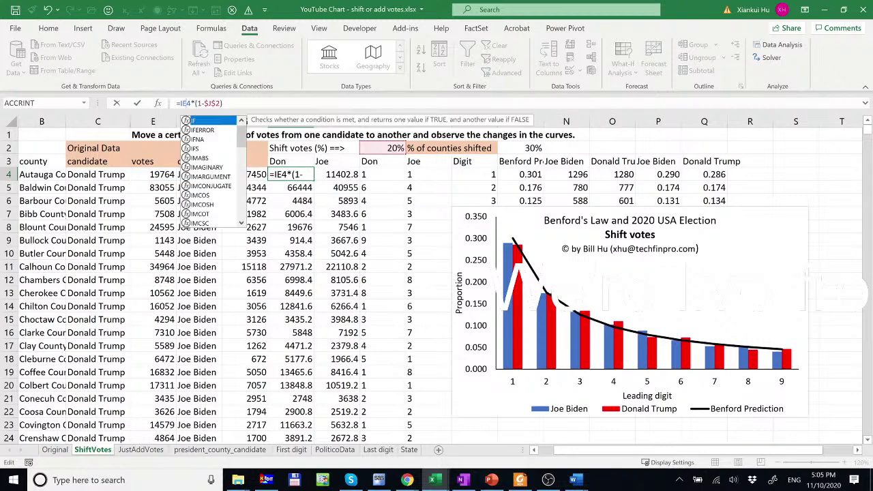
pyautogui.write('(rand()')
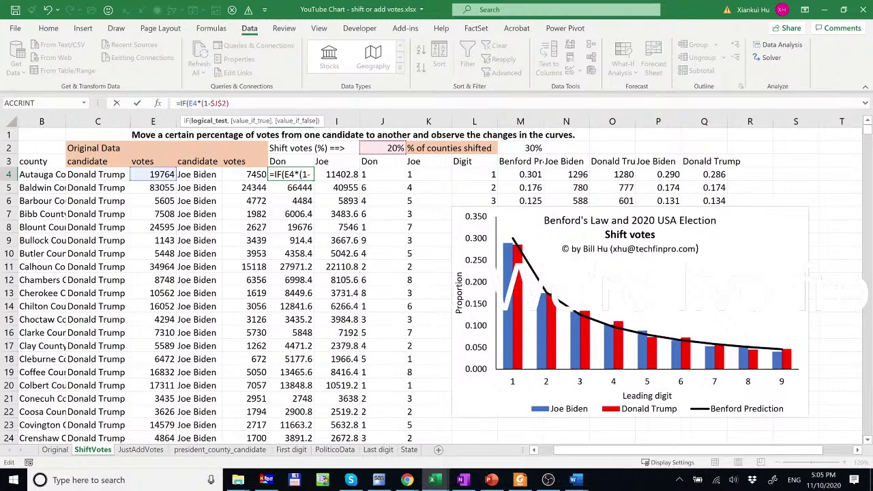
pyautogui.write('<')
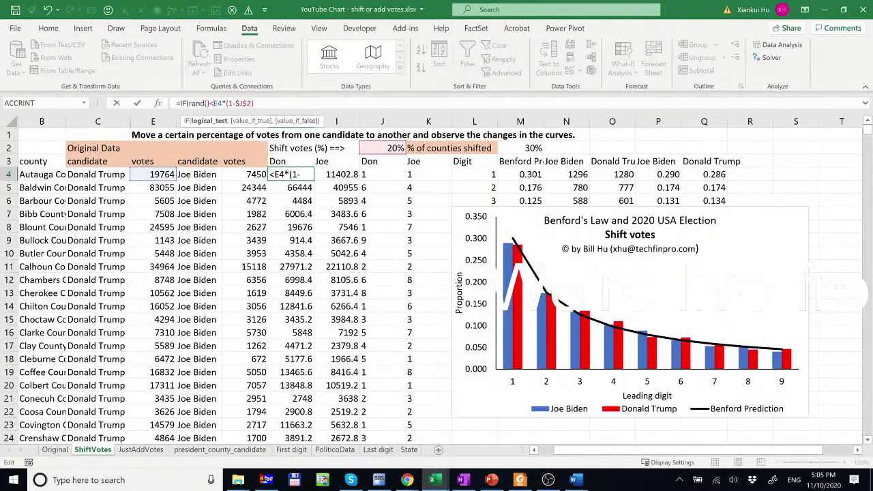
pyautogui.write('=')
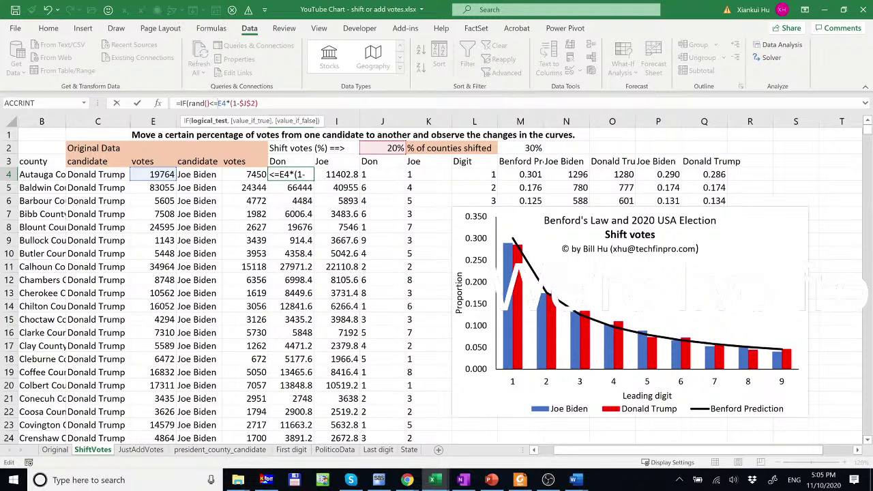
pyautogui.click(527, 148)
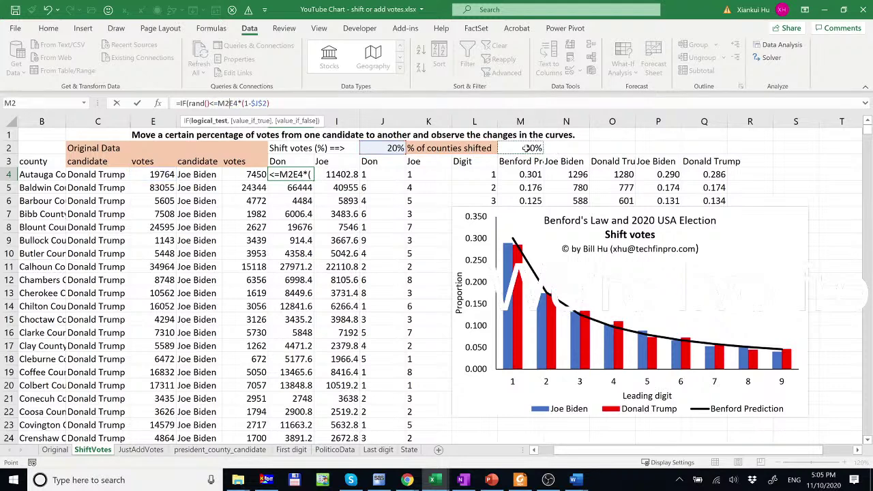
pyautogui.write(',')
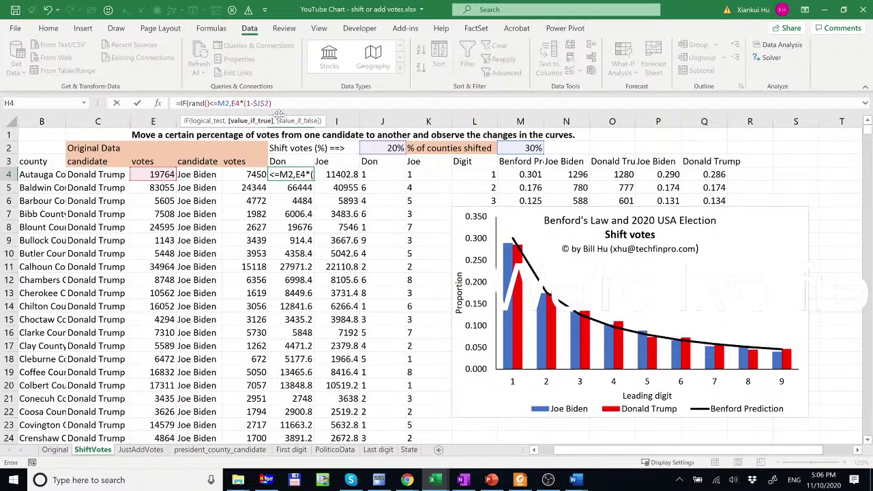
pyautogui.press('F2')
pyautogui.write(',')
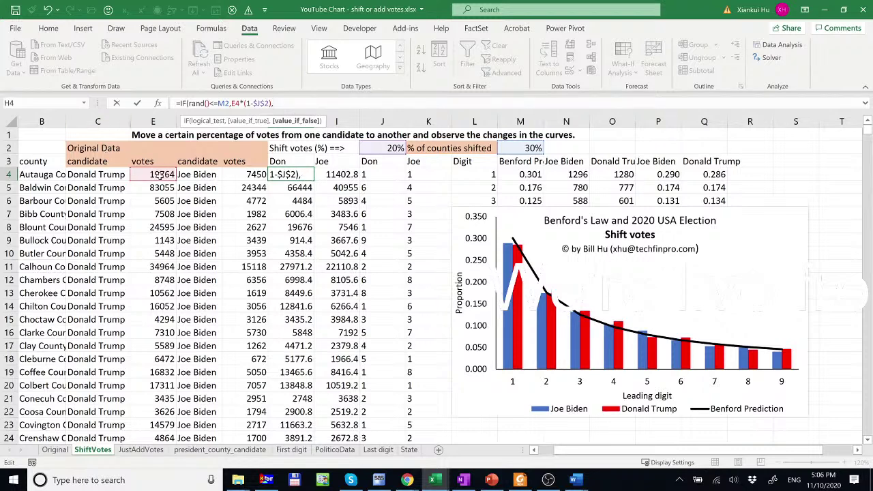
pyautogui.click(161, 176)
pyautogui.write(')')
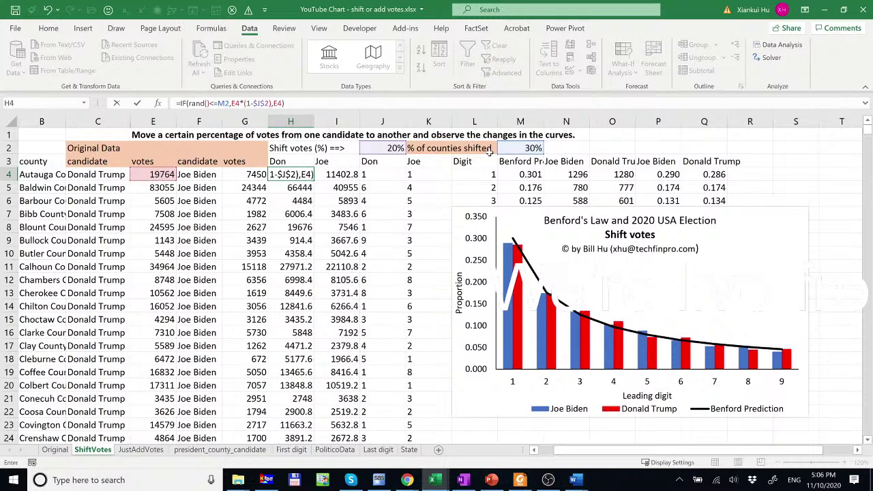
pyautogui.hotkey('ctrl', 'Return')
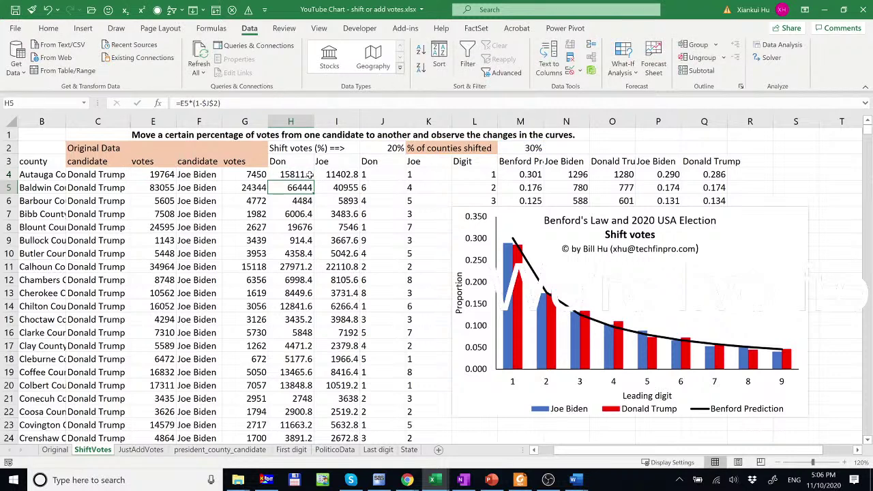
# Fill H4 down column H, then set I4 to =G4+(H4-E4) and fill it down.
pyautogui.doubleClick(314, 179)
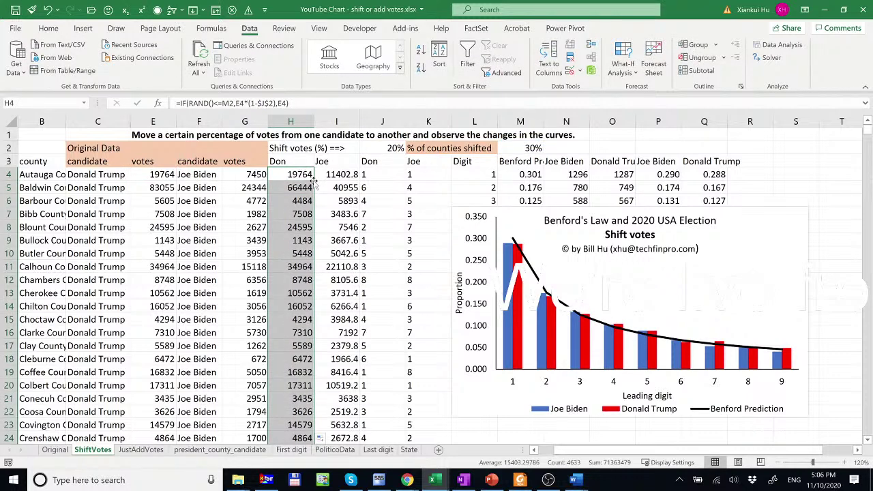
pyautogui.click(352, 175)
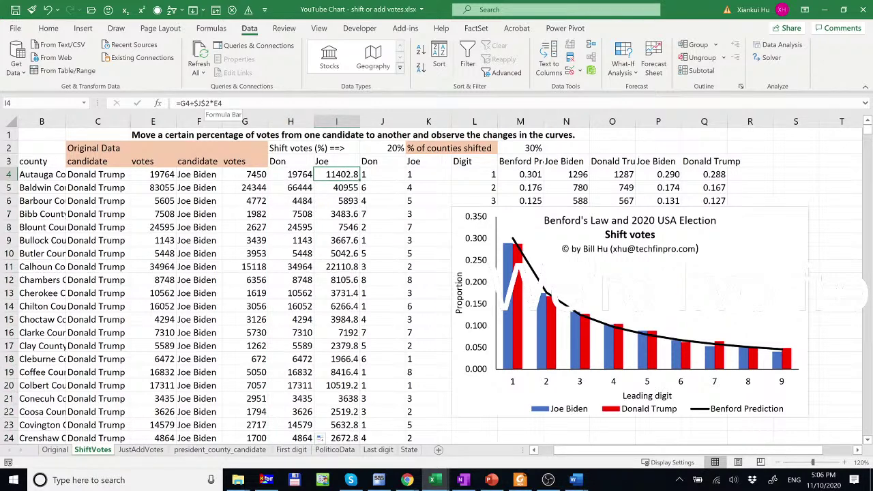
pyautogui.doubleClick(199, 103)
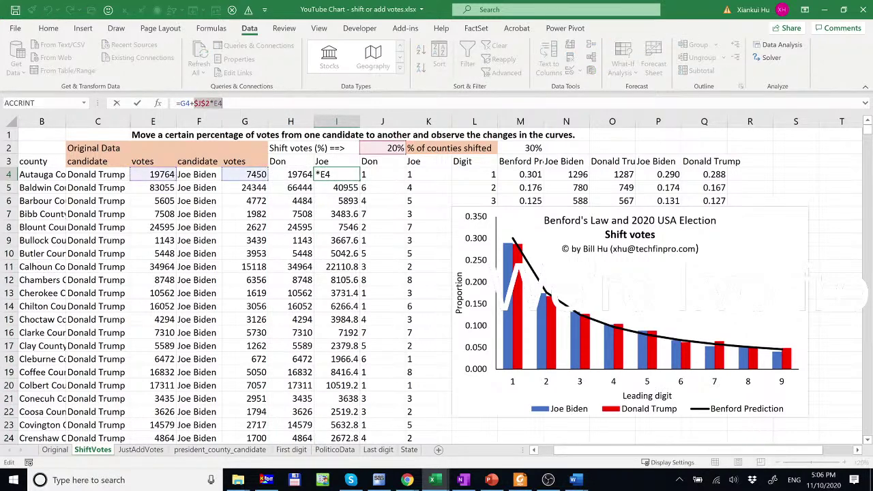
pyautogui.write('(')
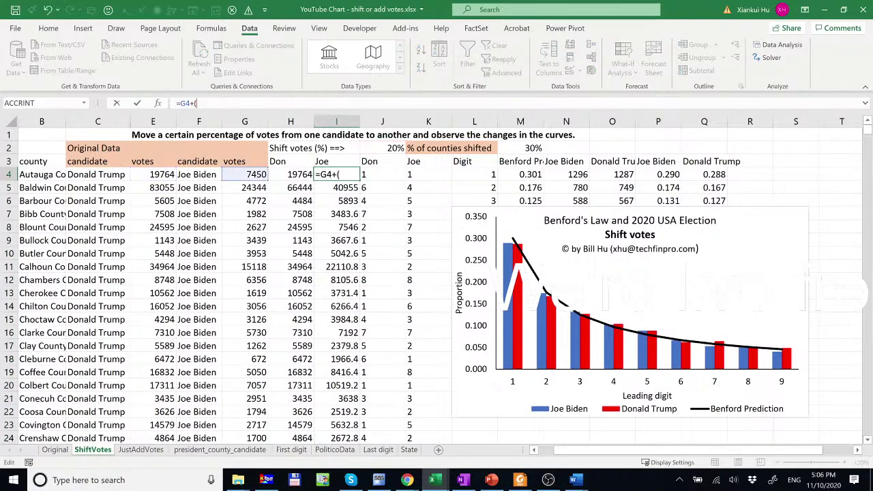
pyautogui.click(299, 176)
pyautogui.write('-')
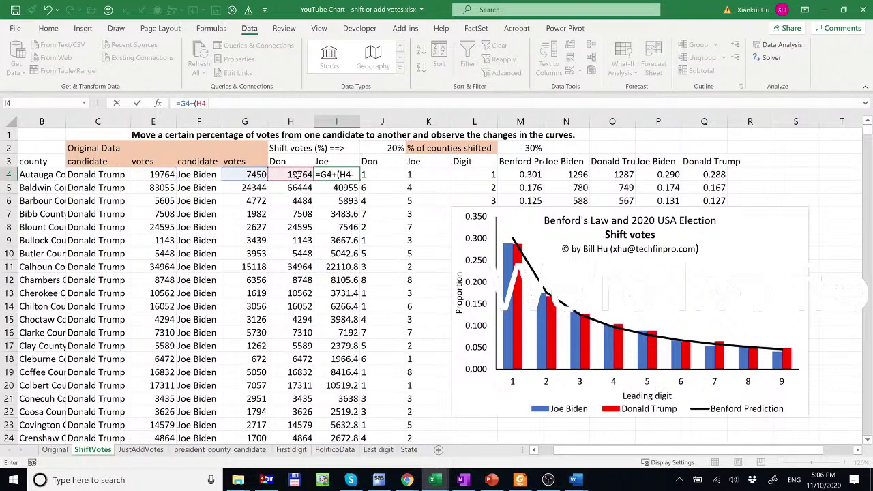
pyautogui.click(151, 174)
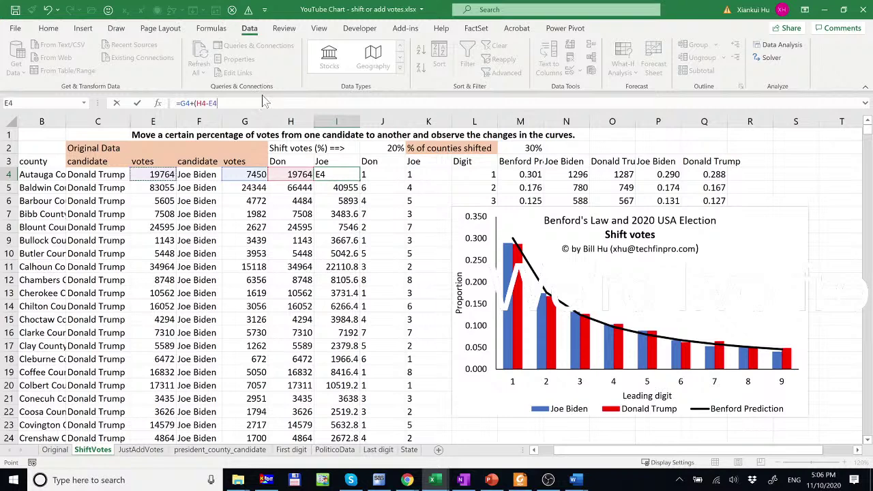
pyautogui.write(')')
pyautogui.press('Return')
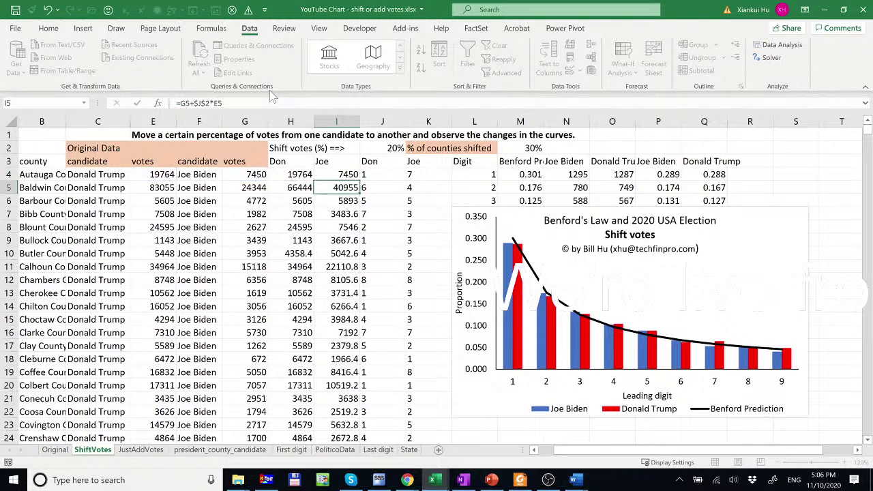
pyautogui.click(350, 173)
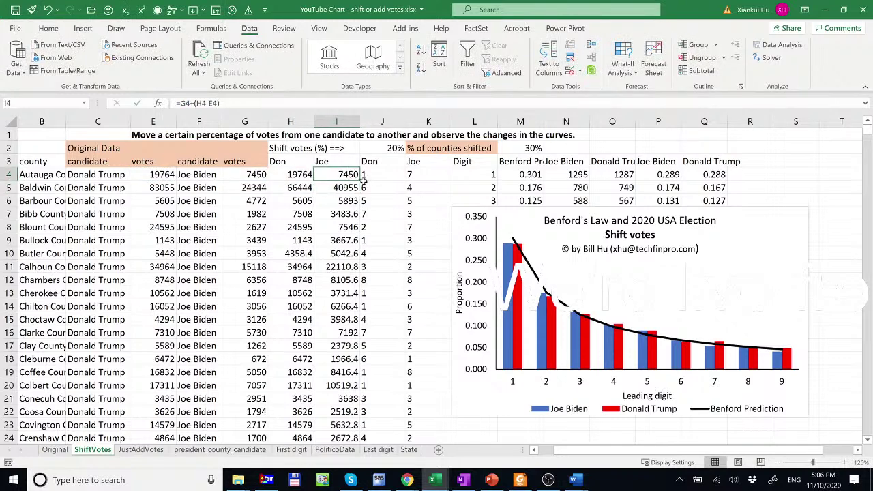
pyautogui.doubleClick(359, 178)
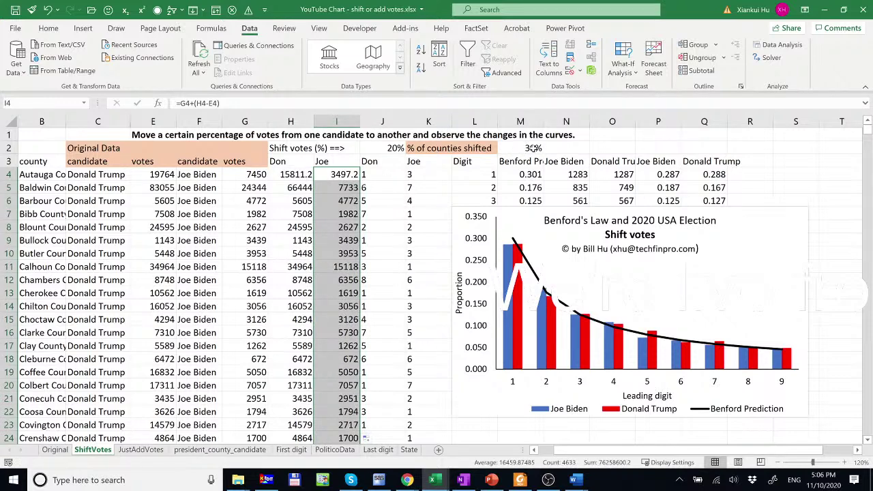
# Change the counties-shifted share in M2 to 5%, then to 20%.
pyautogui.click(534, 148)
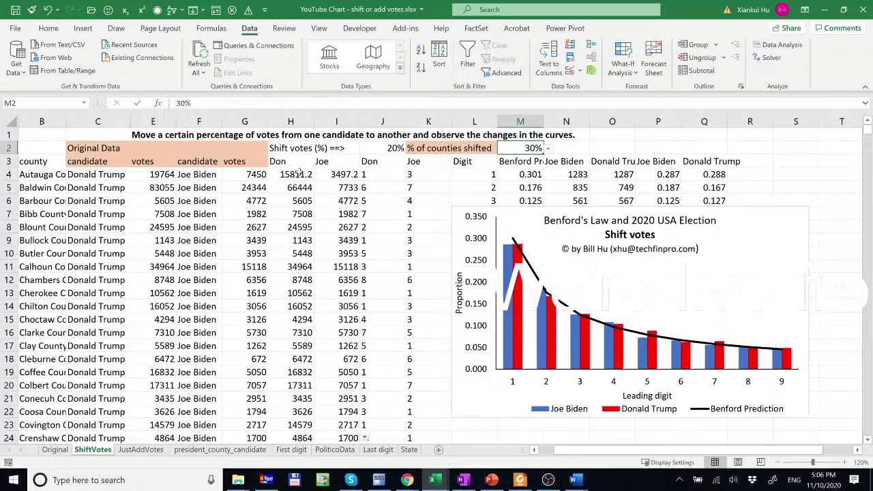
pyautogui.click(392, 147)
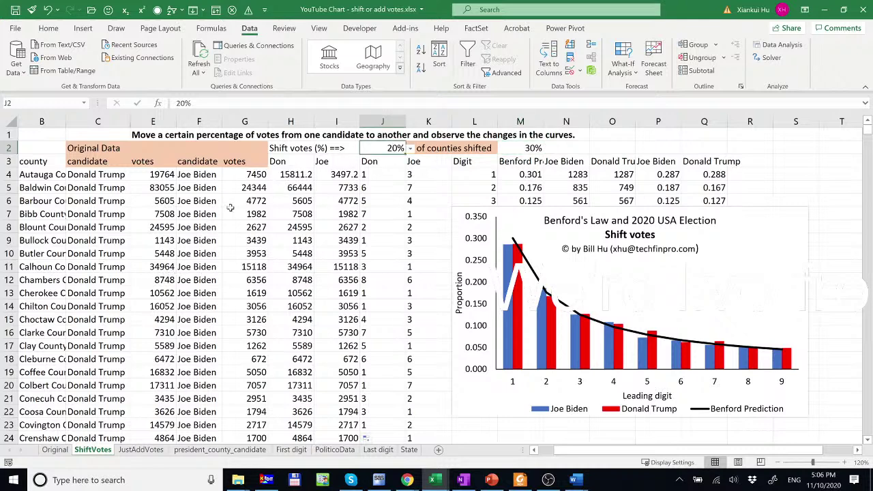
pyautogui.click(530, 148)
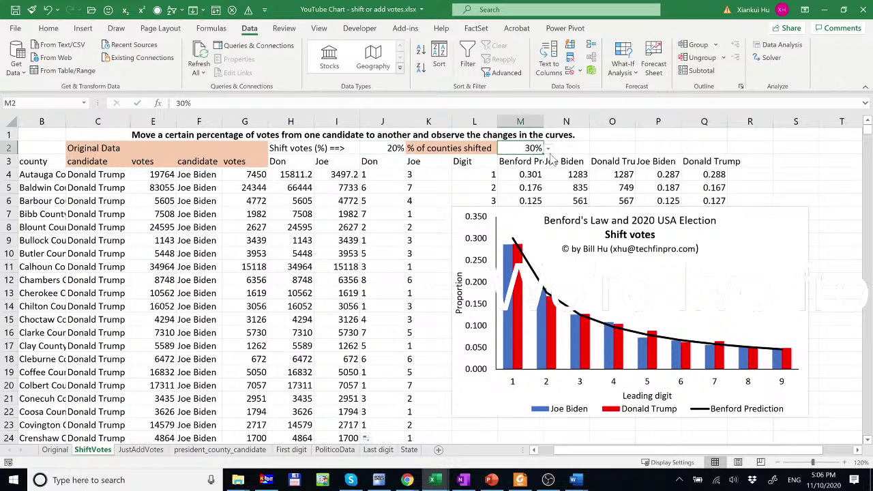
pyautogui.click(548, 148)
pyautogui.click(524, 170)
pyautogui.click(343, 197)
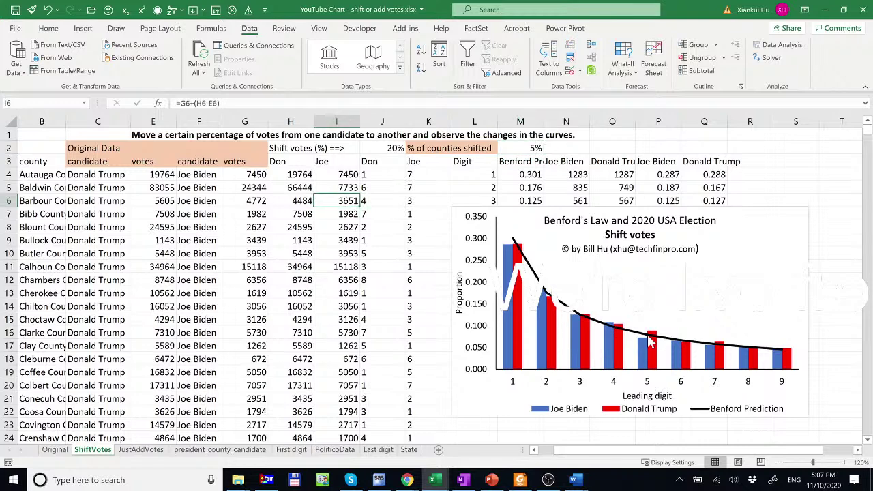
pyautogui.click(539, 150)
pyautogui.click(548, 150)
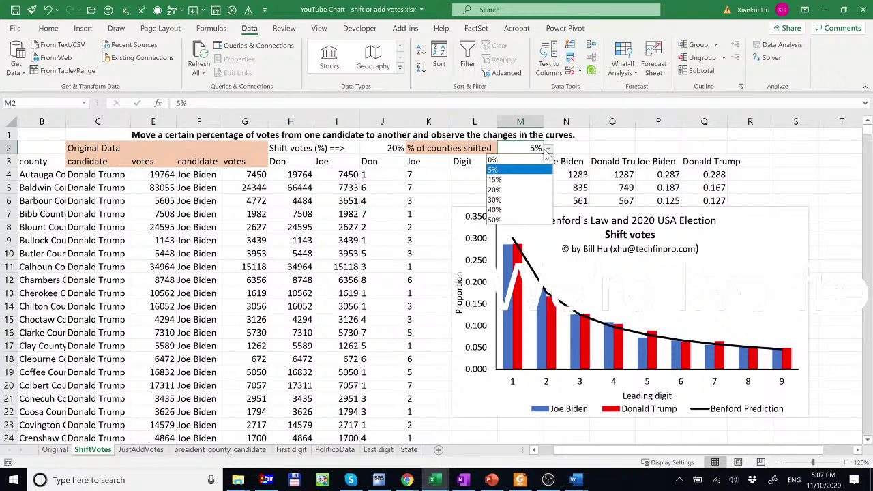
pyautogui.click(523, 196)
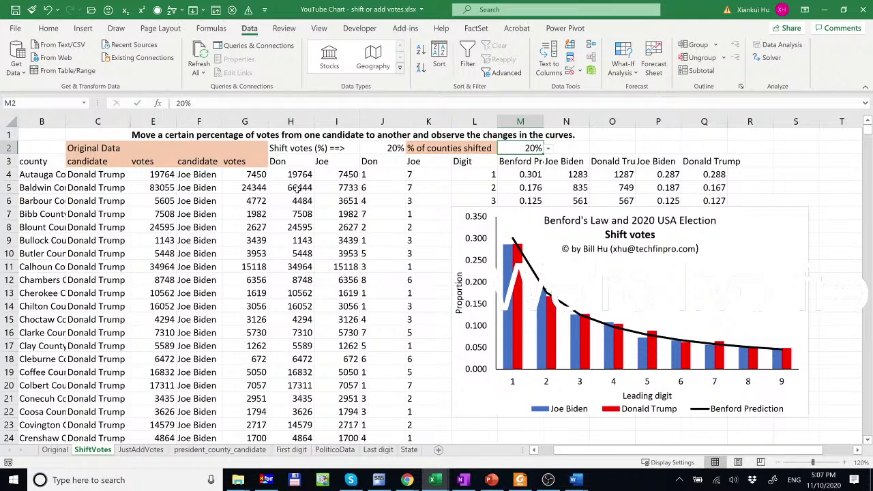
# Make H4's county-share reference absolute ($M$2) and fill the formula down column H.
pyautogui.click(300, 177)
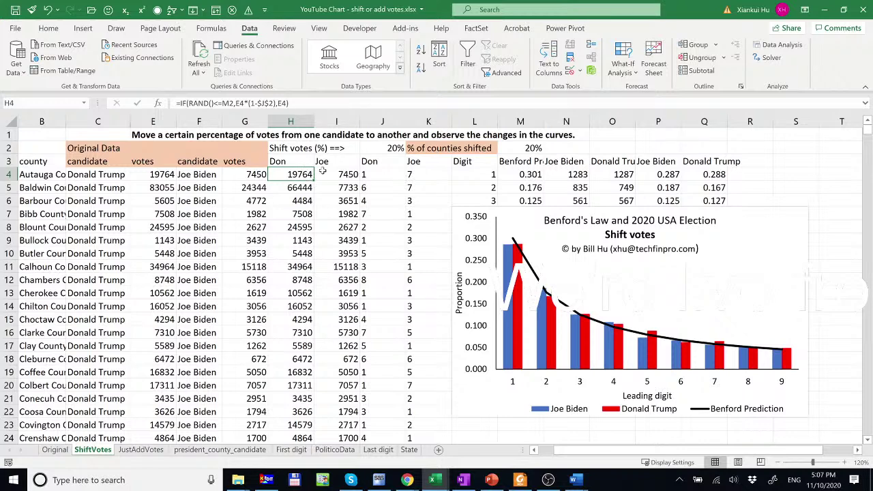
pyautogui.click(222, 103)
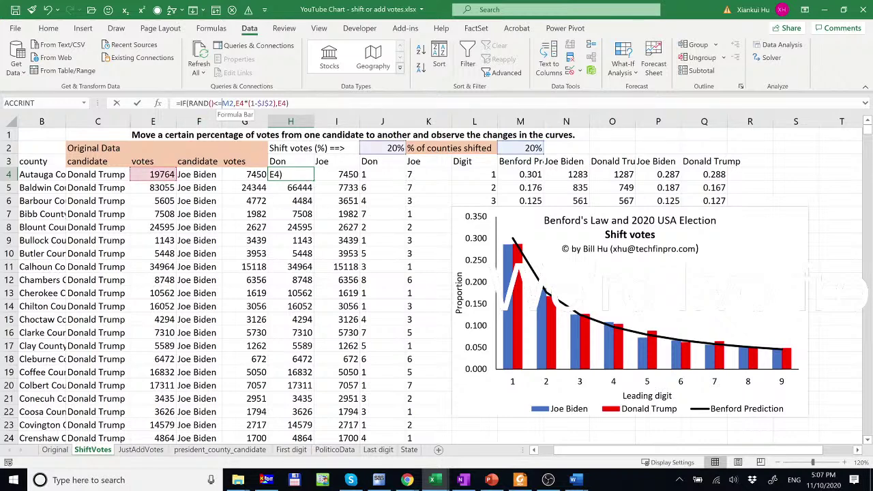
pyautogui.moveTo(222, 103); pyautogui.dragTo(233, 103)
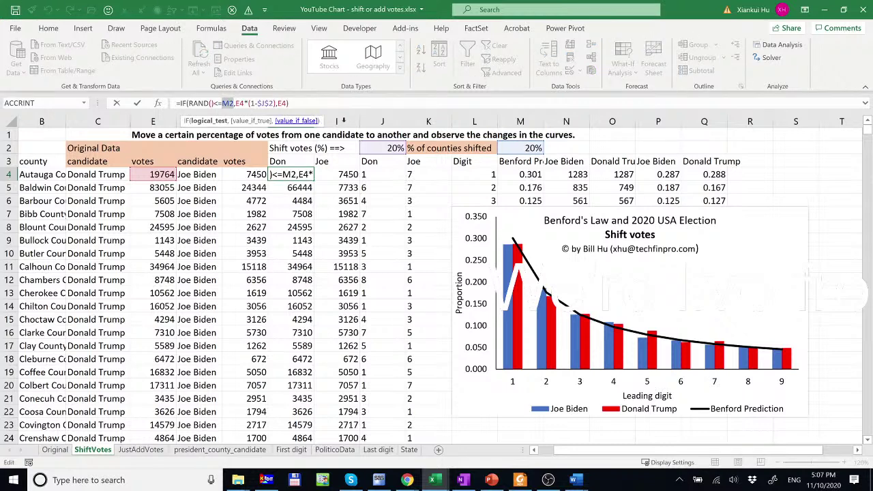
pyautogui.click(522, 149)
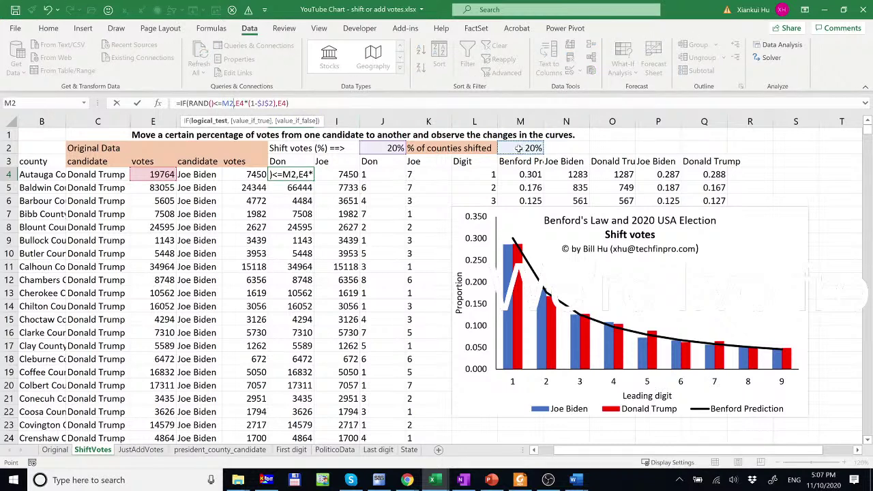
pyautogui.press('F4')
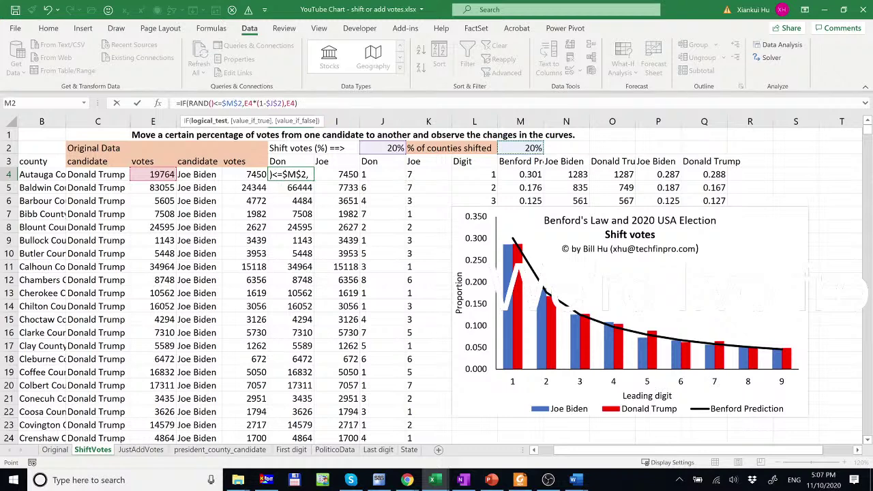
pyautogui.press('Return')
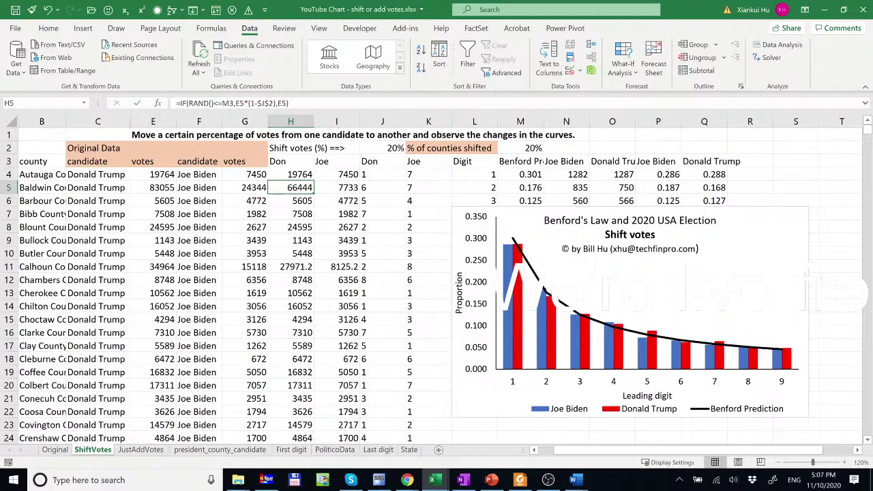
pyautogui.click(297, 175)
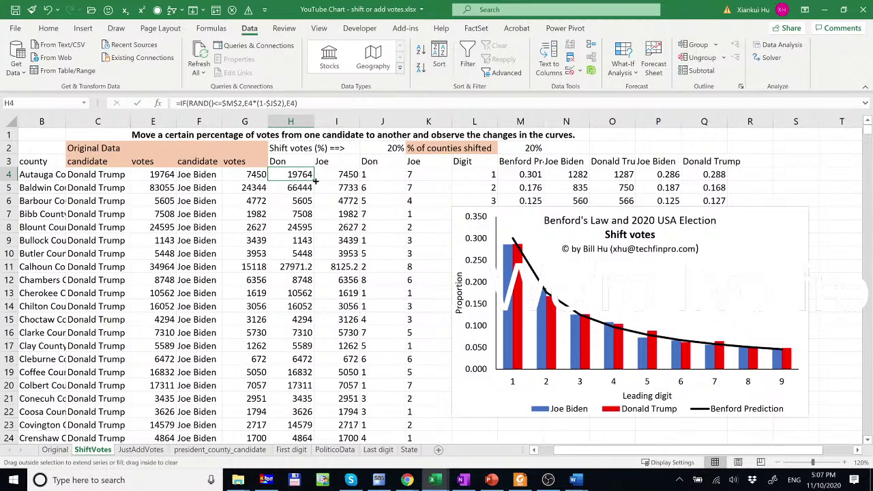
pyautogui.doubleClick(314, 181)
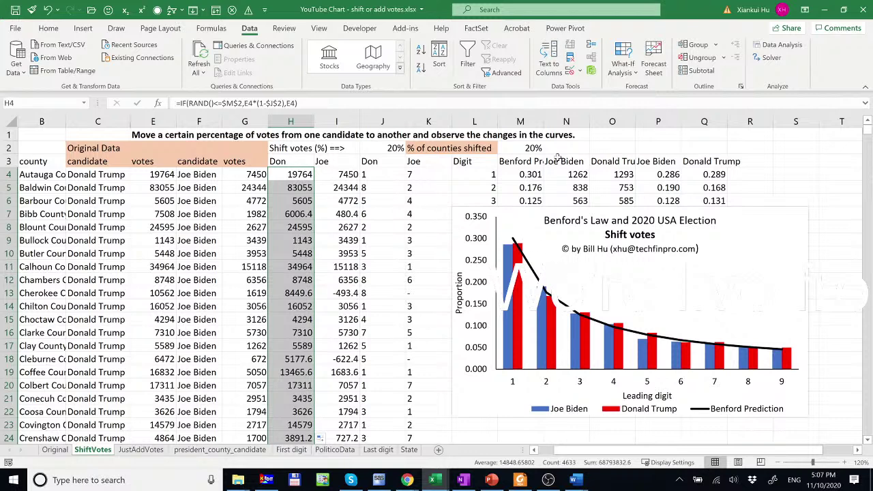
# Set M2's county share to 30%, then 50%, and finally 5%.
pyautogui.click(528, 150)
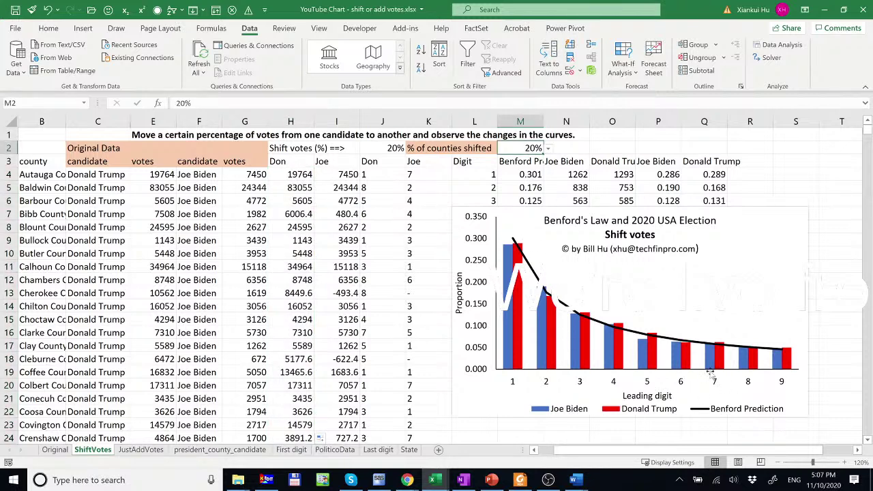
pyautogui.click(548, 149)
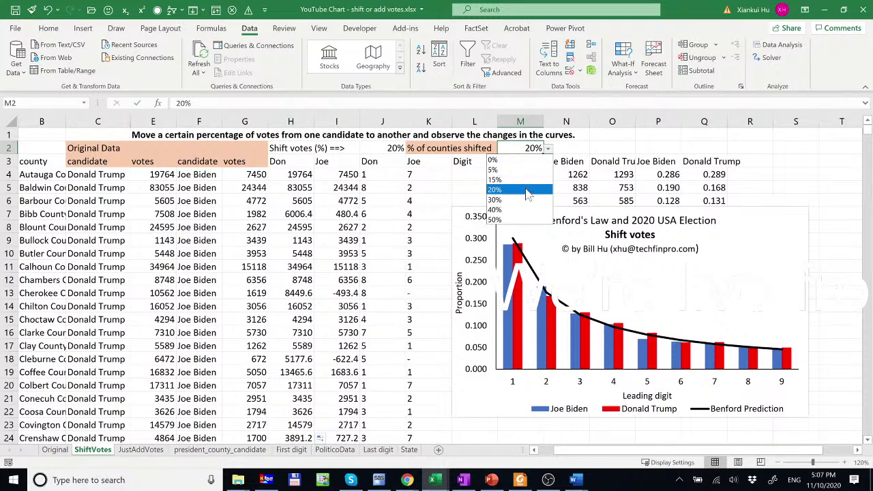
pyautogui.click(519, 200)
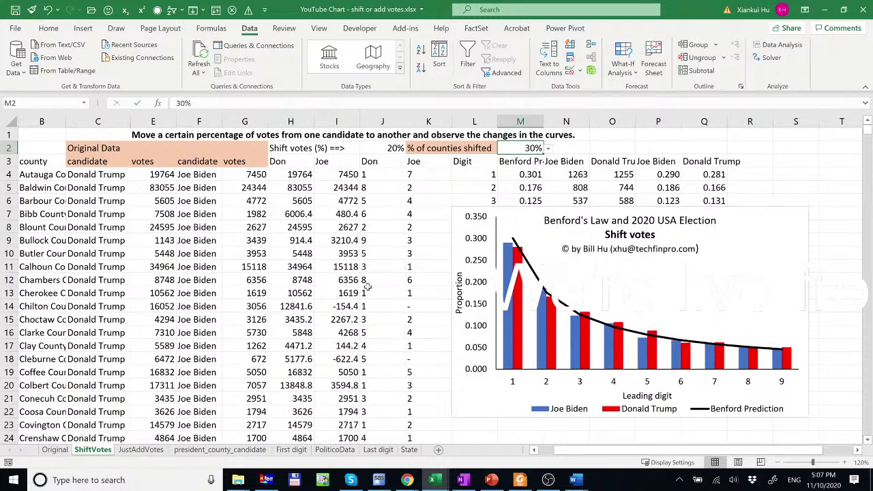
pyautogui.click(548, 148)
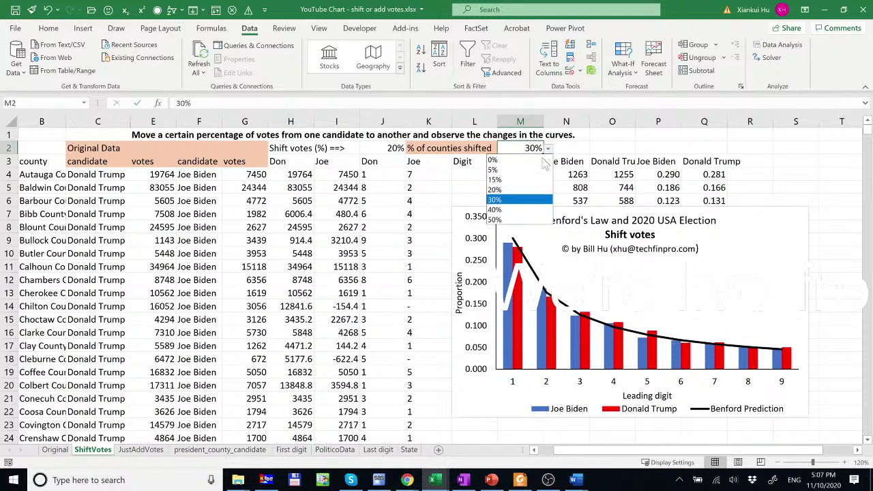
pyautogui.press('Escape')
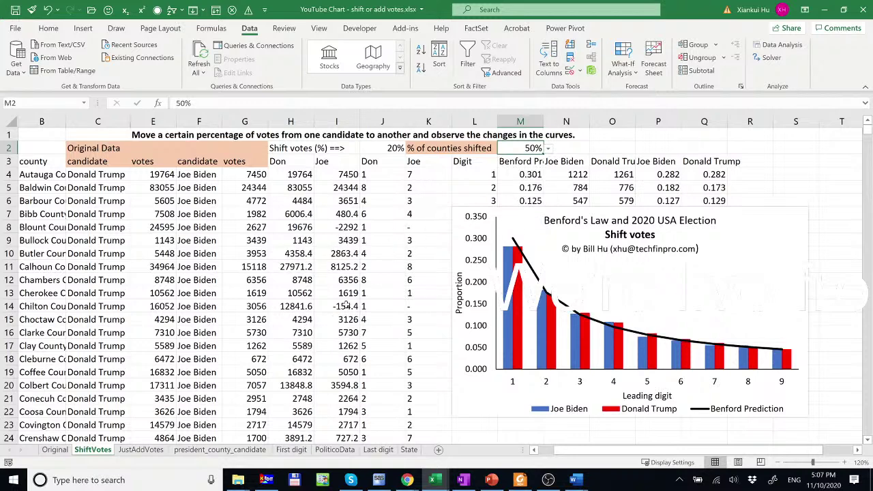
pyautogui.click(548, 148)
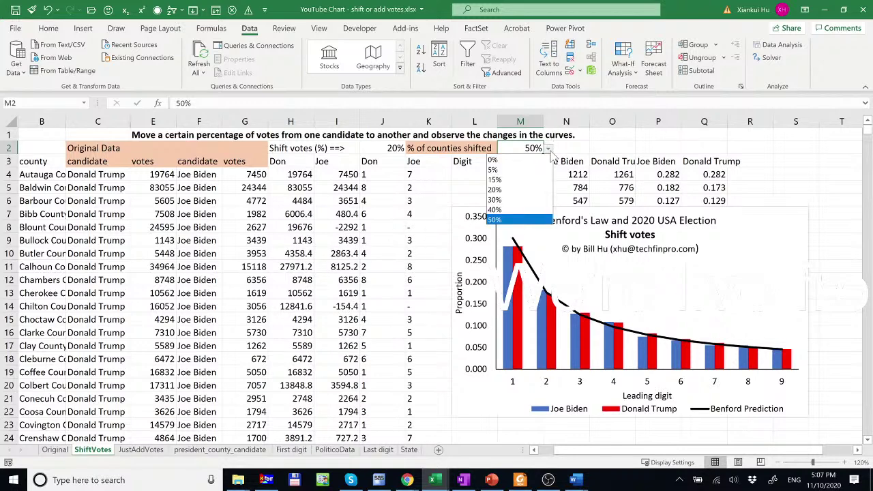
pyautogui.click(525, 174)
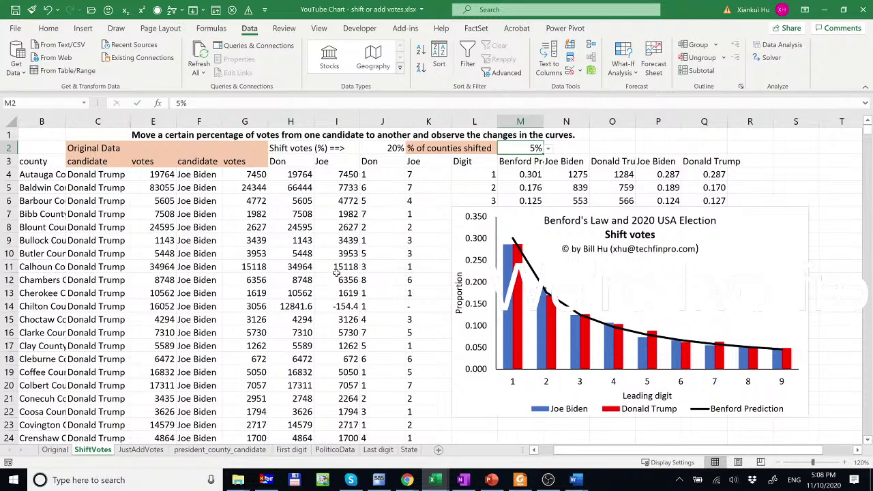
# Go to the JustAddVotes sheet and select the added-percentage cell H2.
pyautogui.click(140, 452)
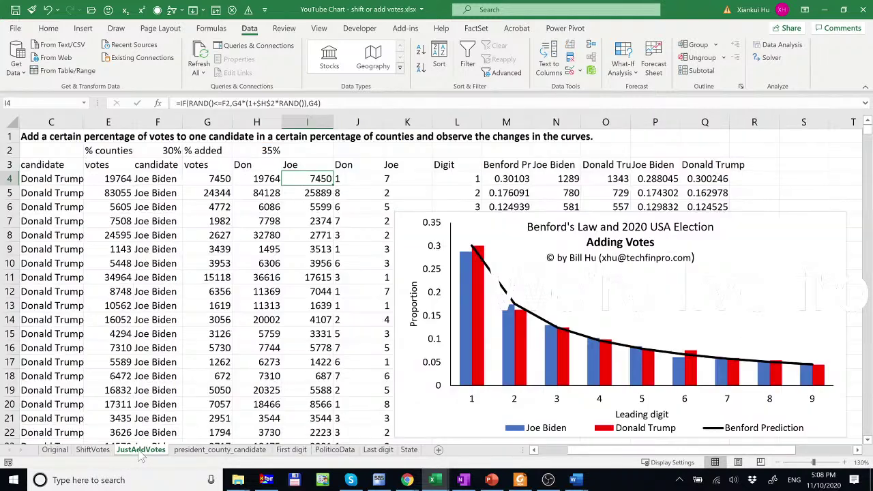
pyautogui.click(271, 151)
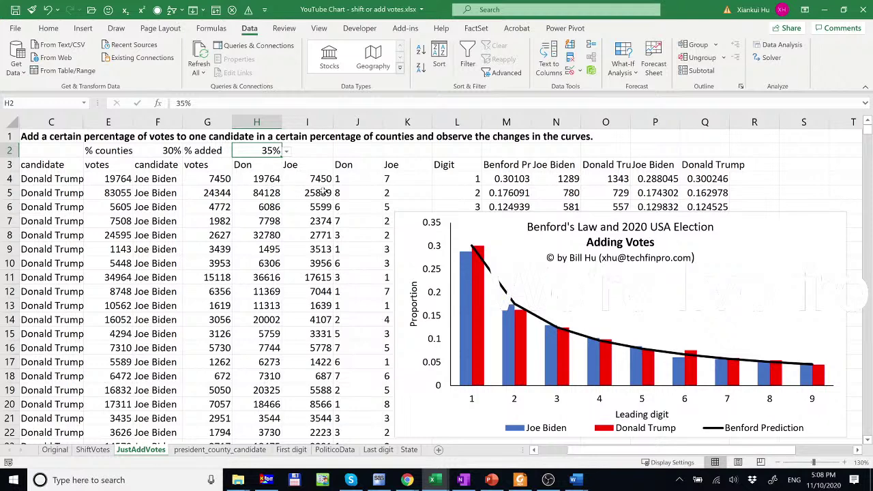
# Replace the Don formula in H4 with =E4 and fill it down the column.
pyautogui.click(269, 178)
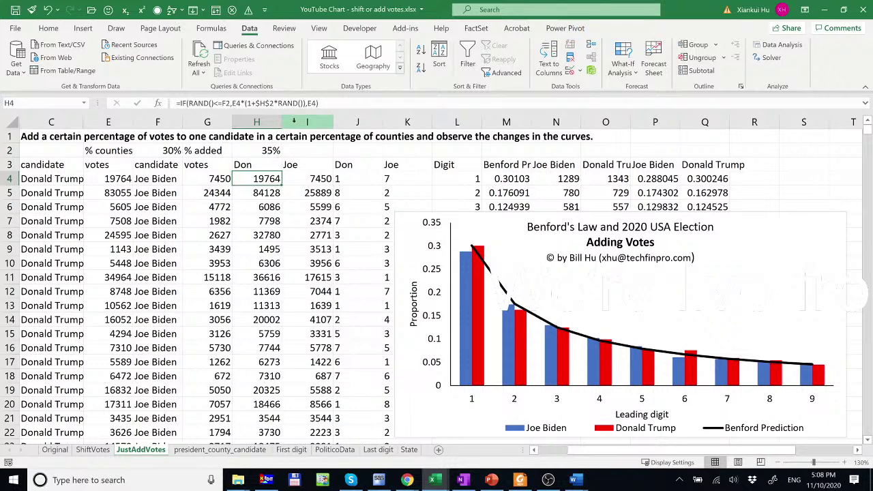
pyautogui.moveTo(318, 103); pyautogui.dragTo(186, 103)
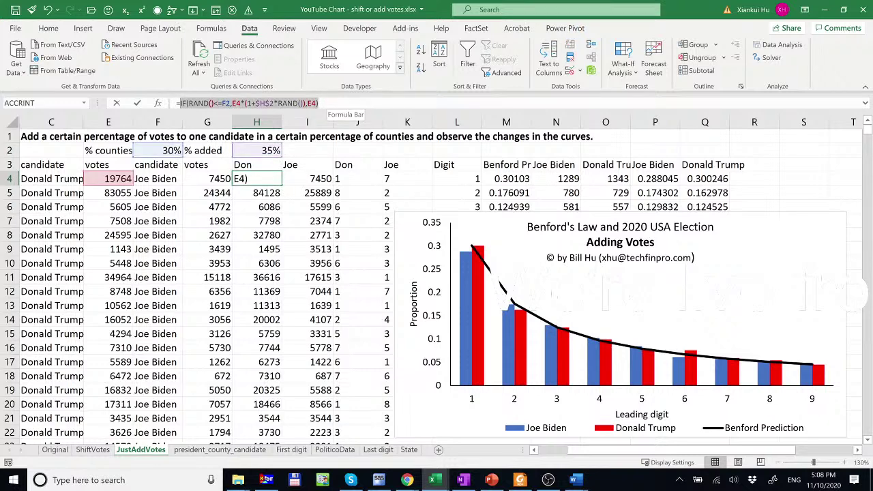
pyautogui.click(106, 179)
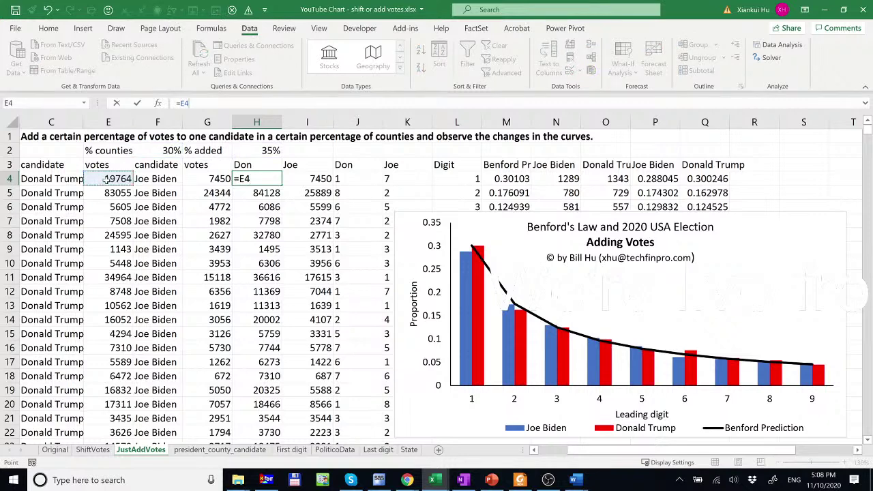
pyautogui.press('Return')
pyautogui.click(259, 178)
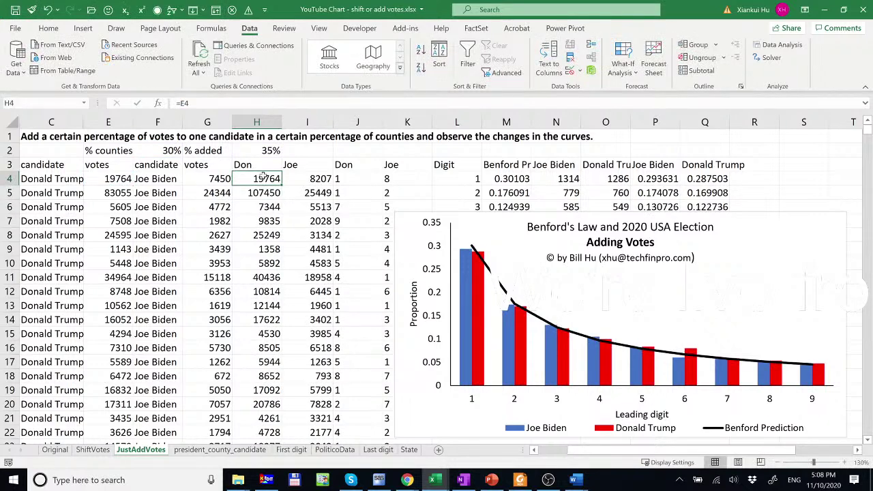
pyautogui.doubleClick(282, 185)
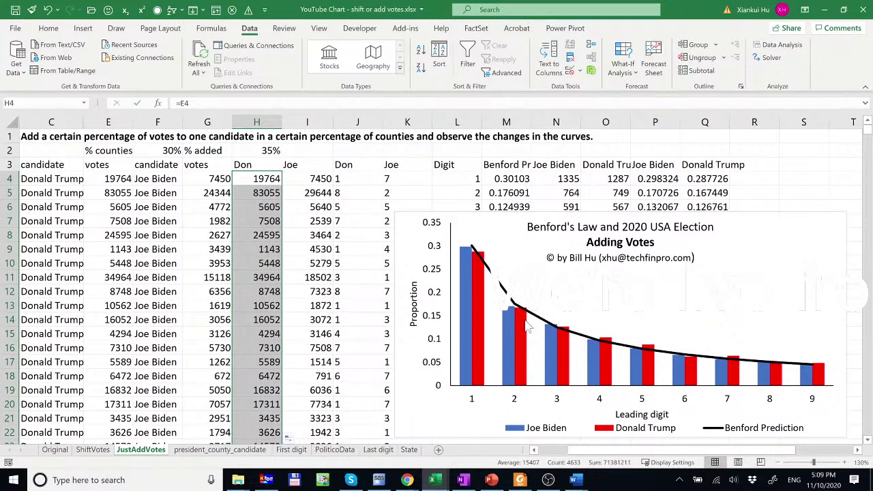
# Remove *RAND() from the Joe formula in I4 and fill it down column I.
pyautogui.moveTo(522, 334)
pyautogui.click(314, 181)
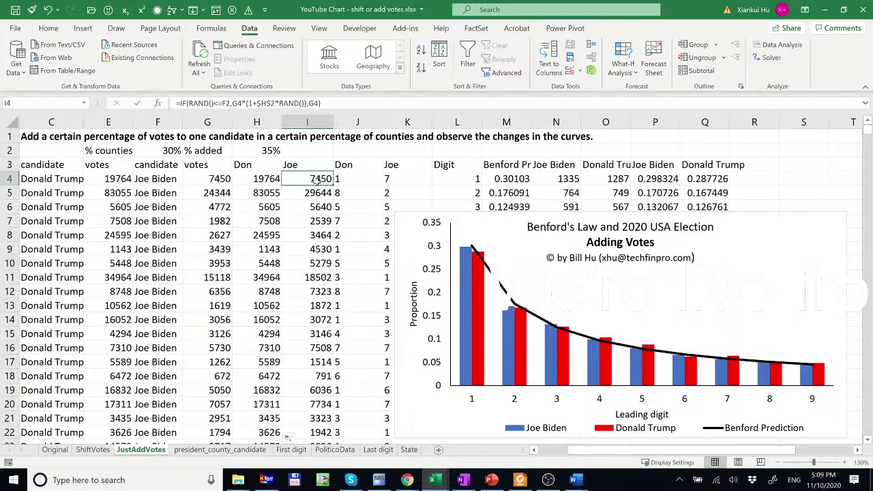
pyautogui.doubleClick(316, 179)
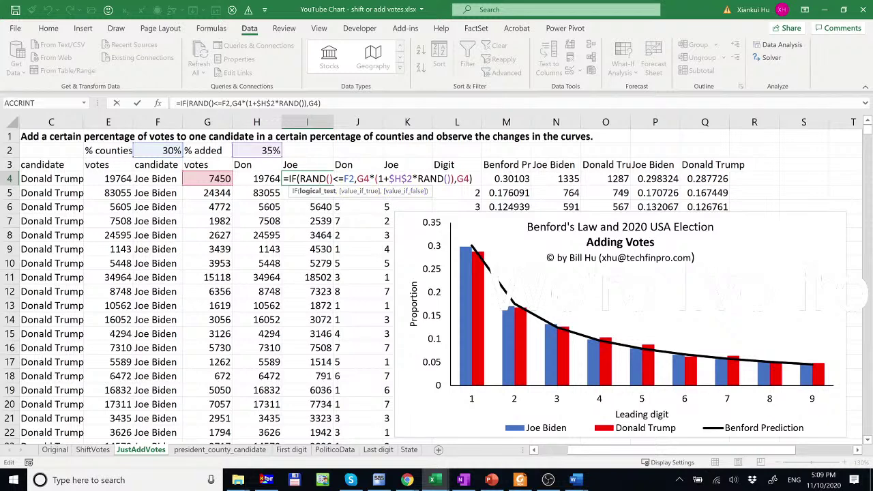
pyautogui.hotkey('shift', 'Right')
pyautogui.hotkey('shift', 'Right')
pyautogui.hotkey('shift', 'Right')
pyautogui.hotkey('shift', 'Right')
pyautogui.hotkey('shift', 'Right')
pyautogui.hotkey('shift', 'Right')
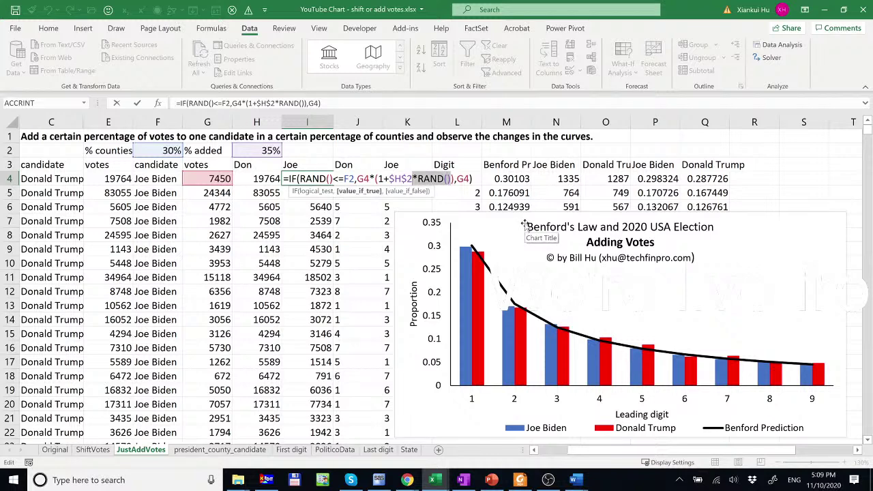
pyautogui.press('Delete')
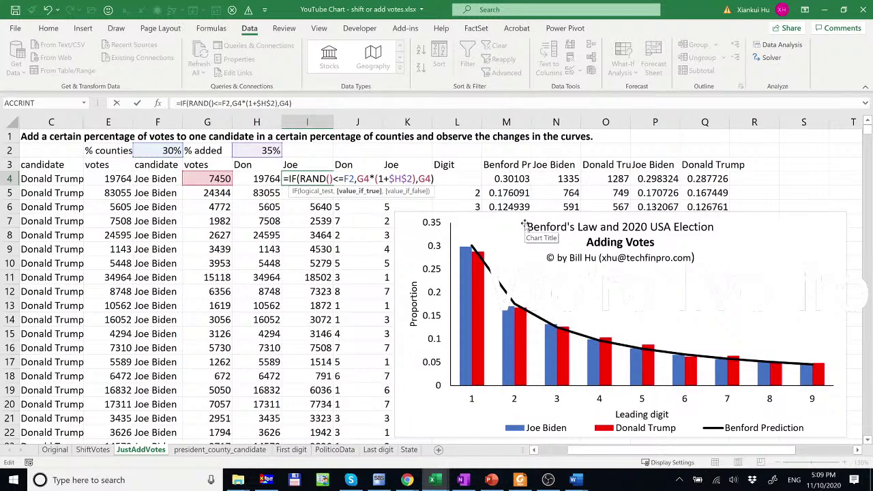
pyautogui.hotkey('ctrl', 'Return')
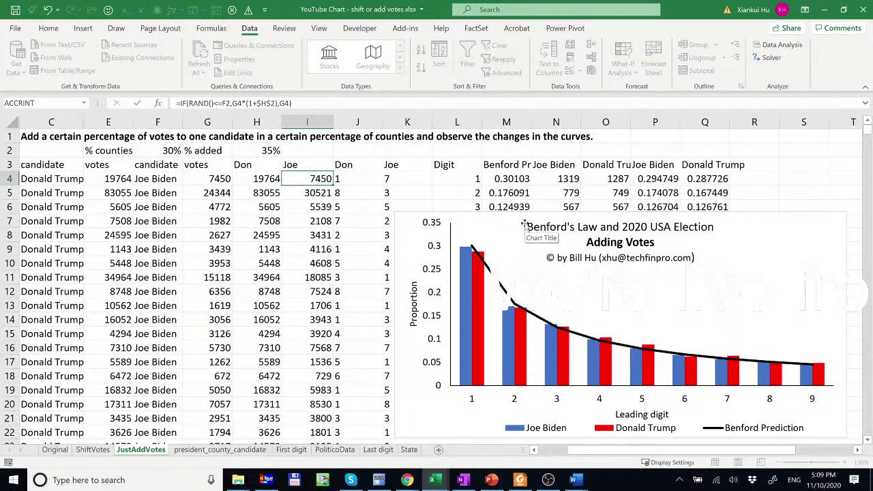
pyautogui.click(331, 192)
pyautogui.click(332, 180)
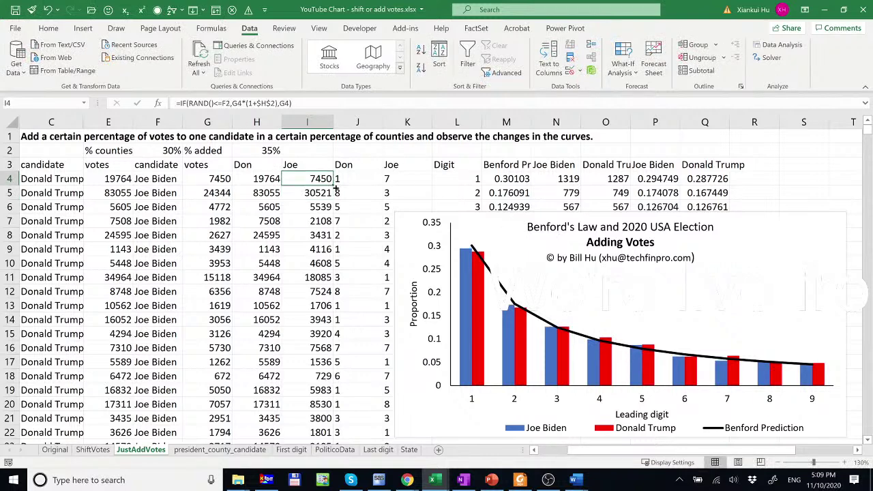
pyautogui.doubleClick(334, 186)
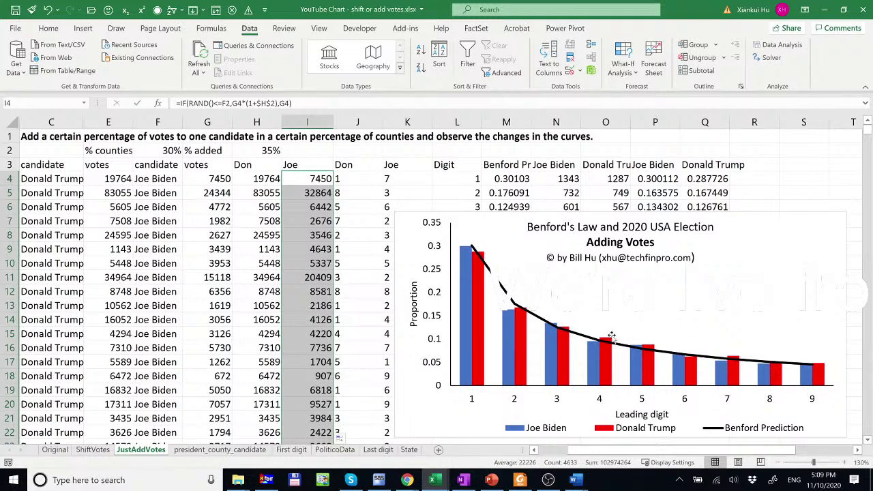
# Set the added-vote percentage in H2 to 45%, then to 15%.
pyautogui.click(264, 150)
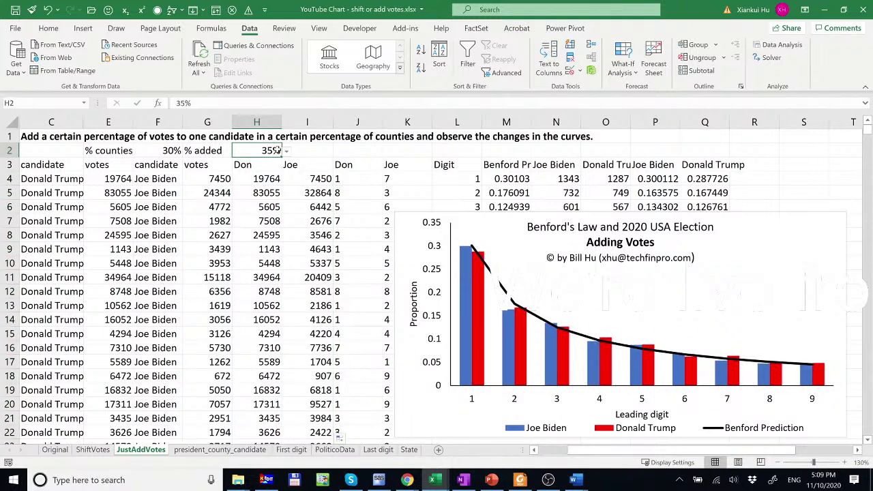
pyautogui.click(286, 151)
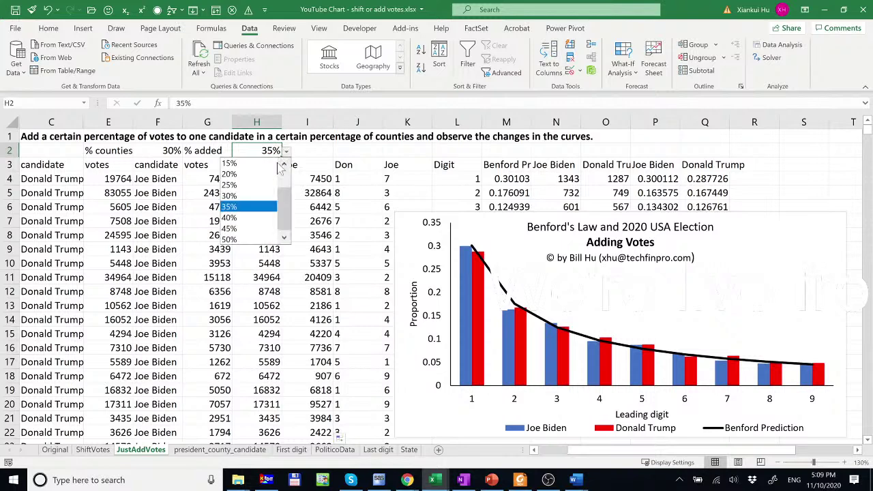
pyautogui.click(246, 230)
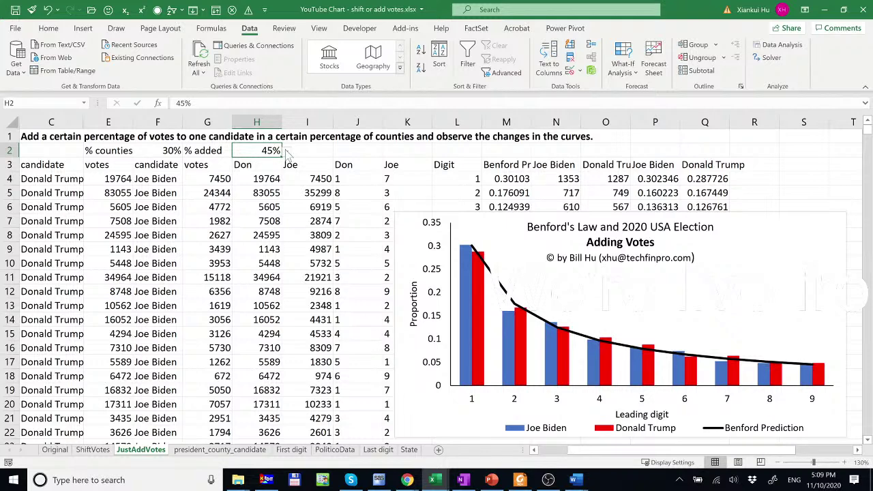
pyautogui.click(286, 151)
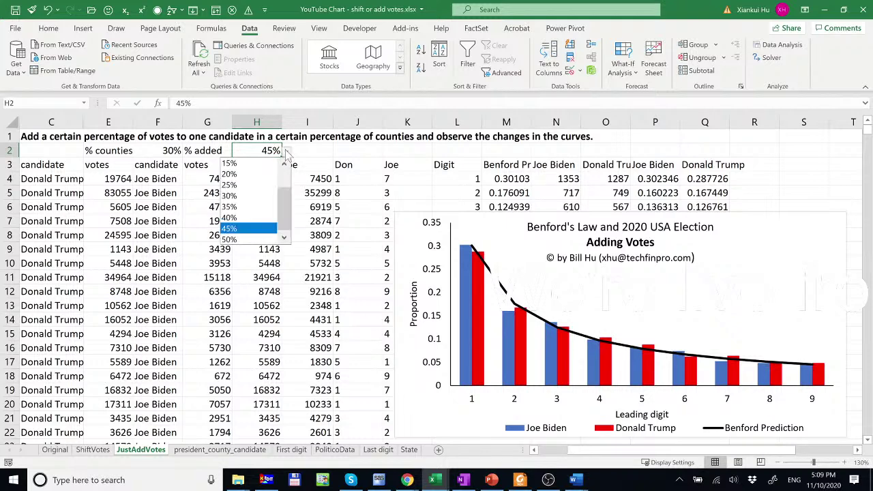
pyautogui.click(253, 172)
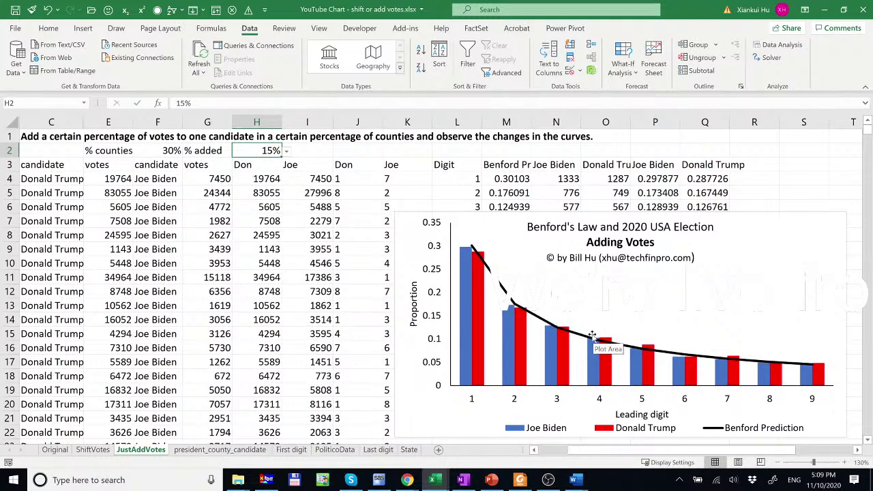
# Set the county percentage in F2 to 50% and inspect I4's formula.
pyautogui.click(163, 150)
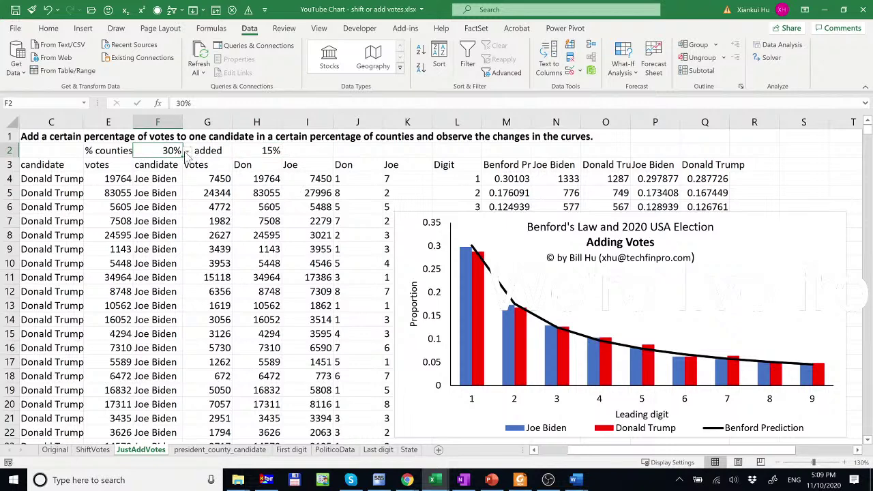
pyautogui.click(187, 152)
pyautogui.click(157, 185)
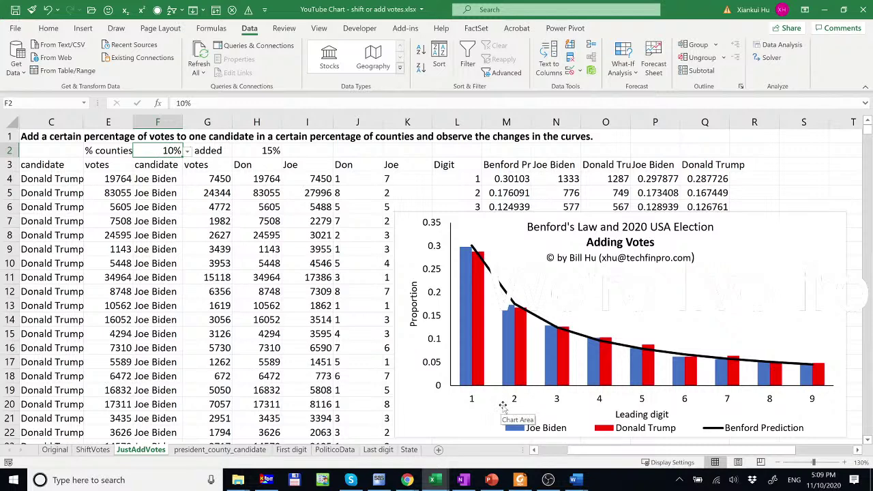
pyautogui.click(188, 151)
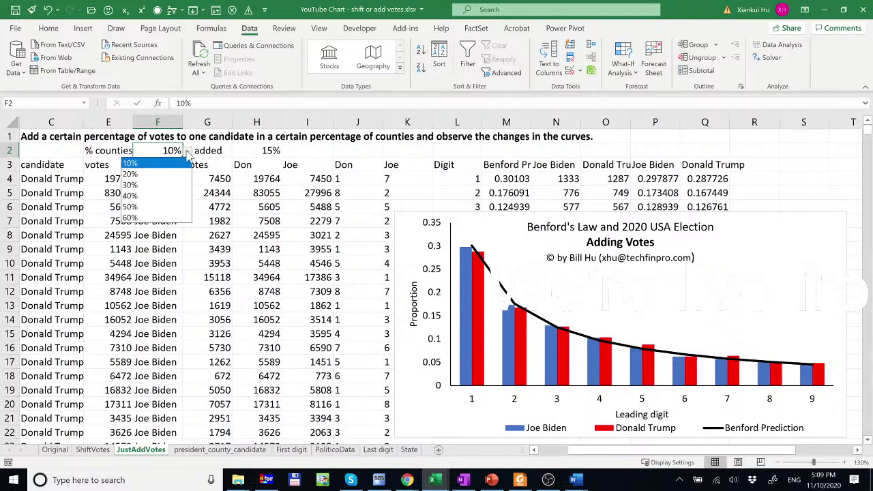
pyautogui.click(146, 216)
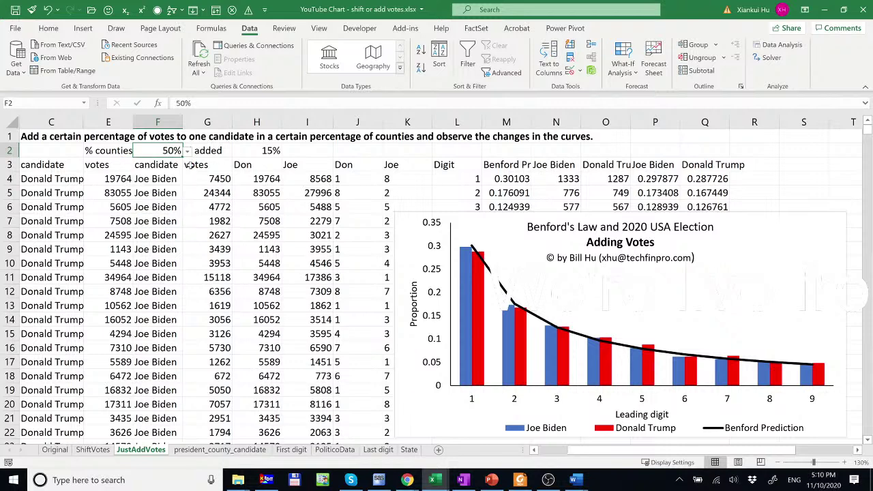
pyautogui.click(309, 178)
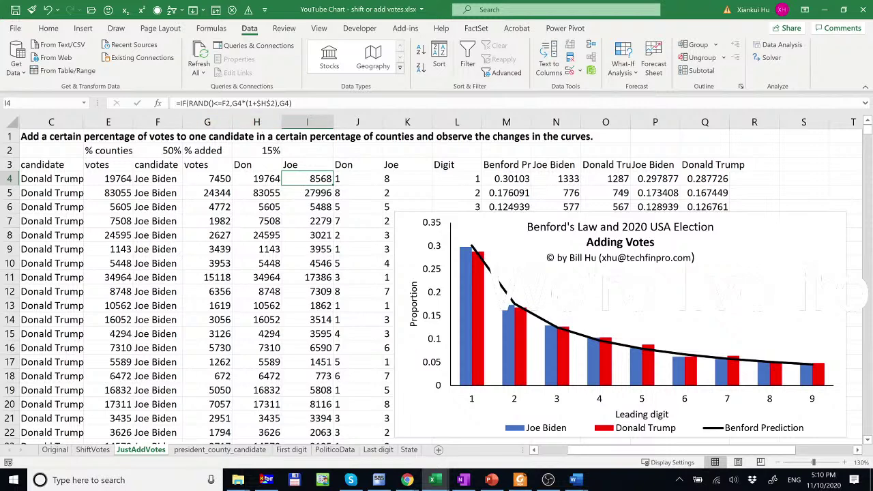
# Make F2 absolute ($F$2) in I4's formula and copy it down column I.
pyautogui.click(228, 103)
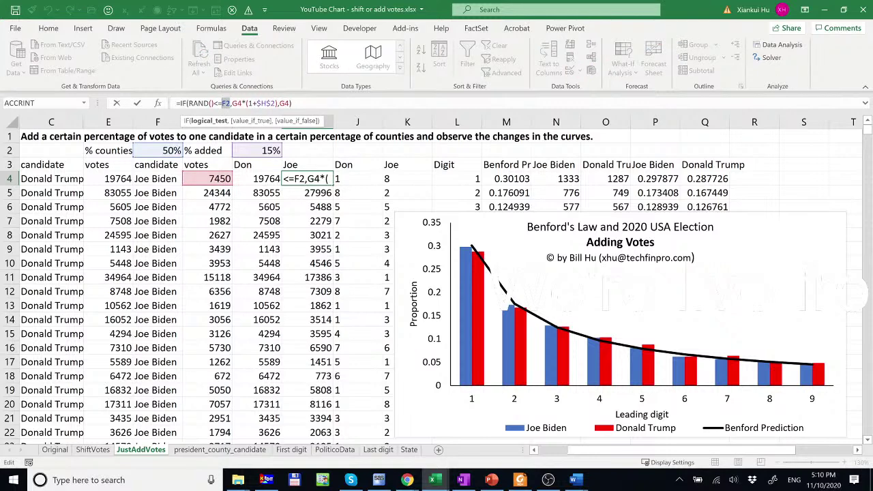
pyautogui.press('F4')
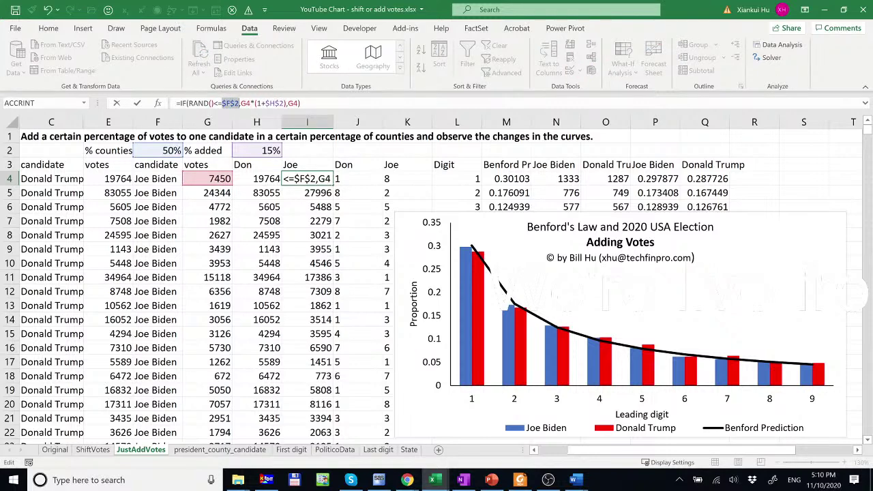
pyautogui.press('Return')
pyautogui.click(320, 180)
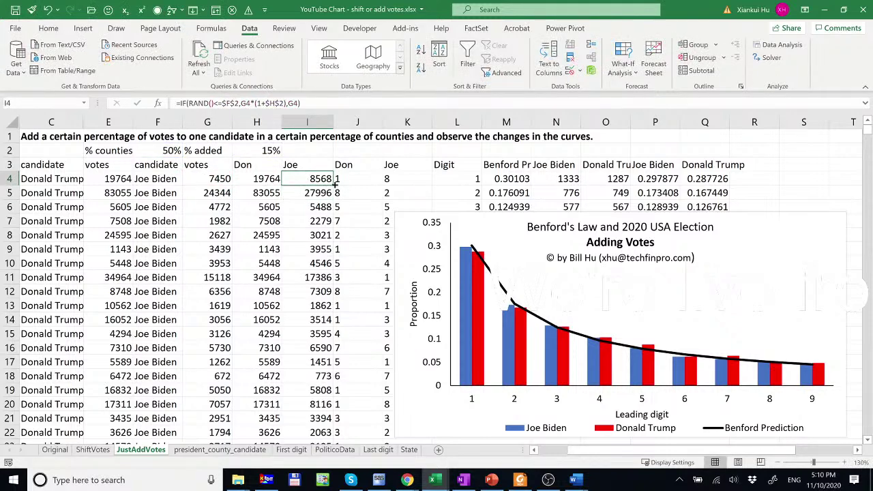
pyautogui.doubleClick(335, 183)
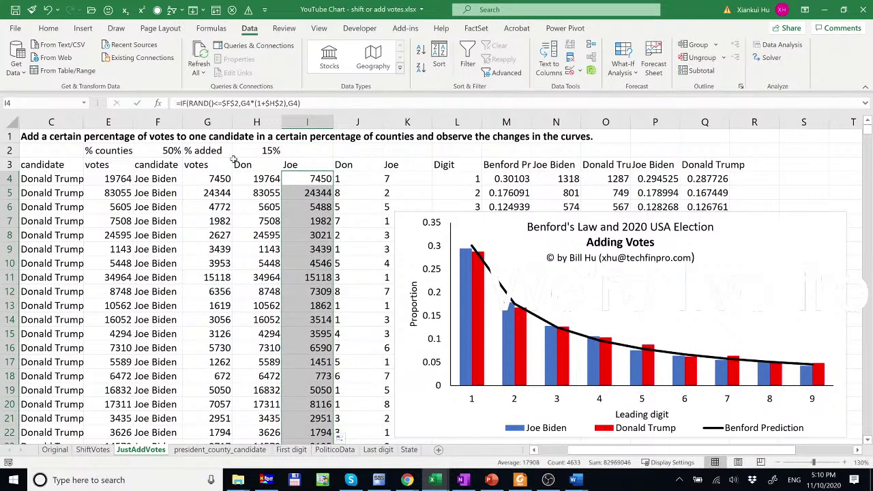
pyautogui.click(171, 150)
# Cycle F2's county share through 20%, 40% and 60%, finishing at 20%.
pyautogui.click(187, 151)
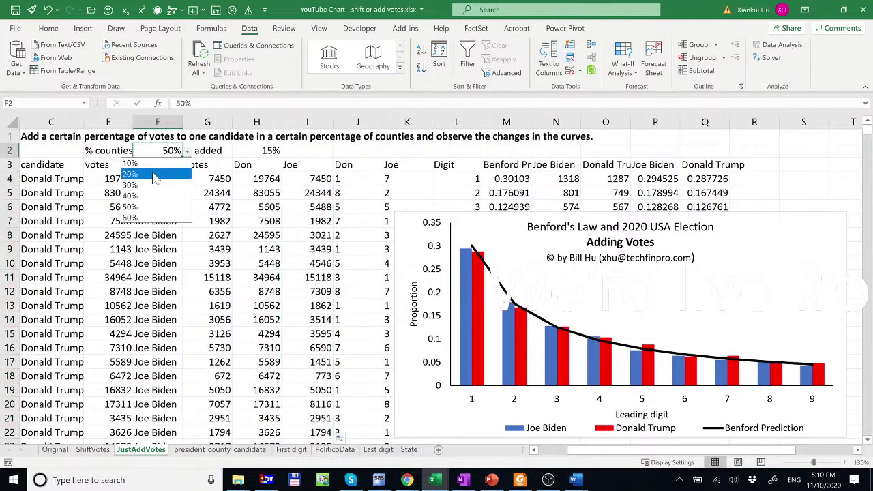
pyautogui.click(154, 179)
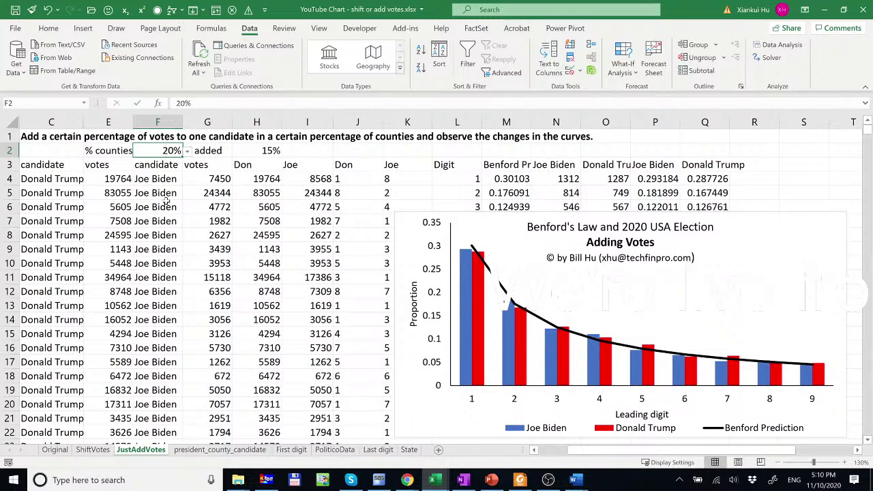
pyautogui.click(187, 151)
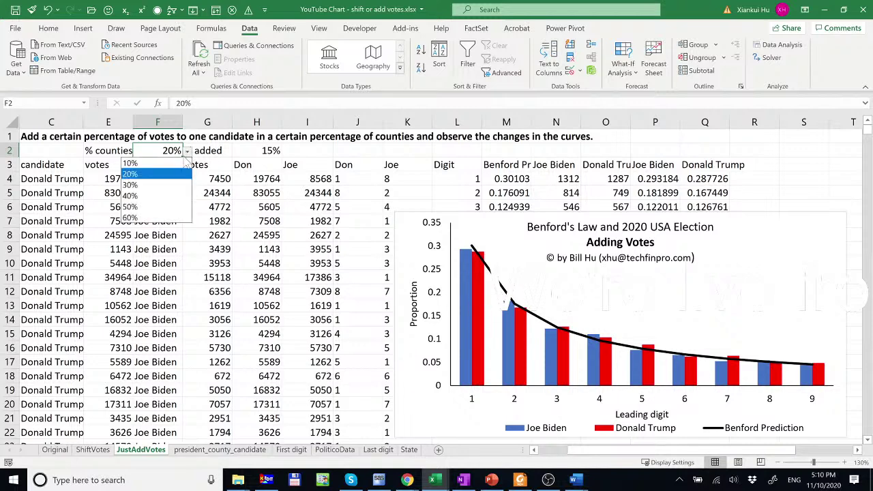
pyautogui.click(158, 196)
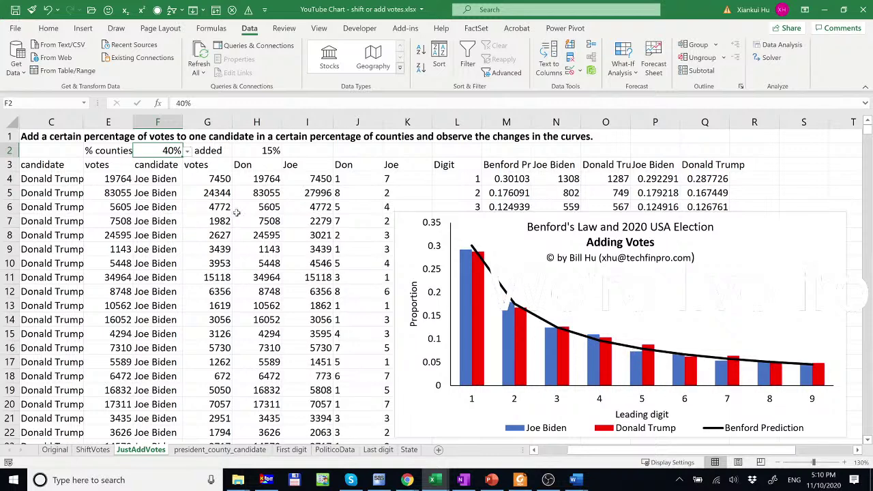
pyautogui.click(187, 151)
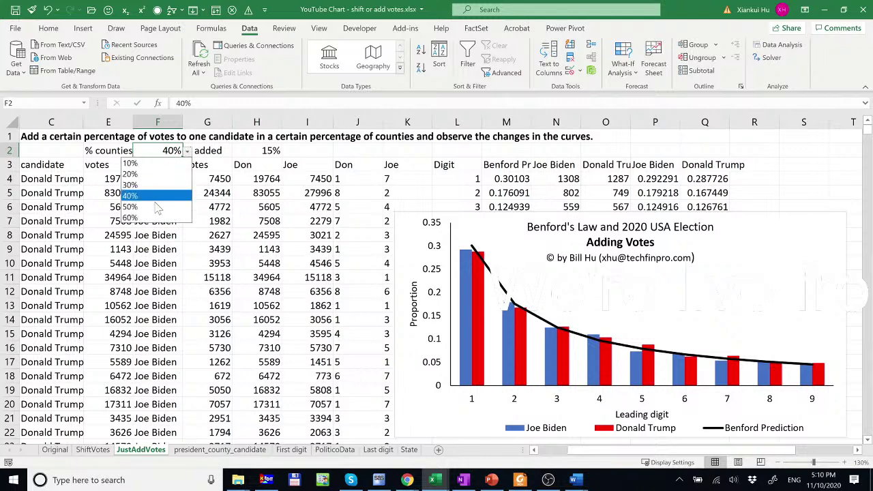
pyautogui.click(148, 217)
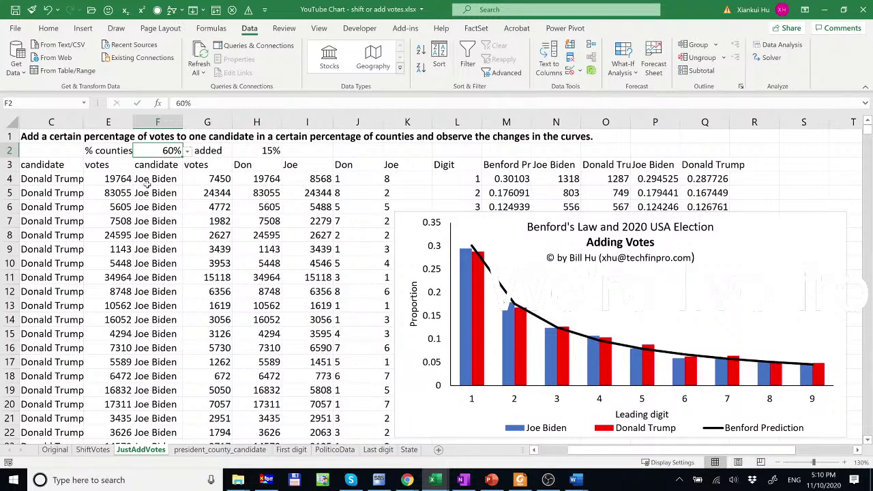
pyautogui.click(187, 152)
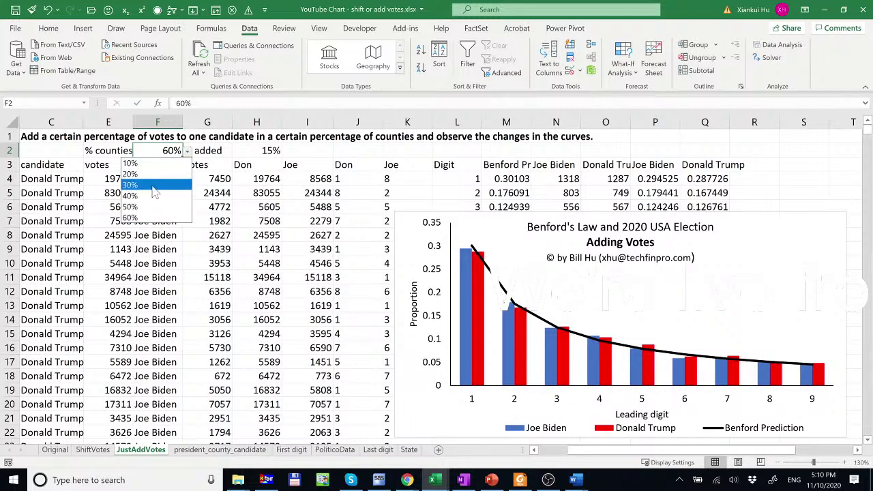
pyautogui.click(154, 176)
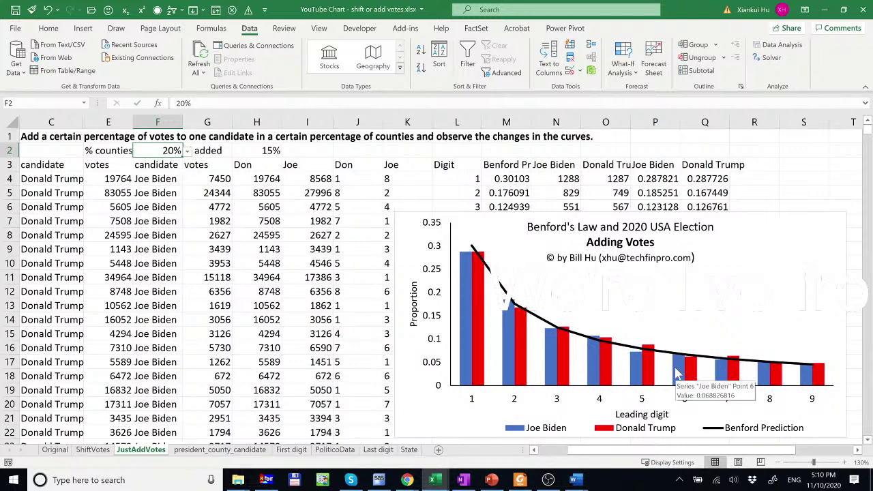
pyautogui.moveTo(468, 273)
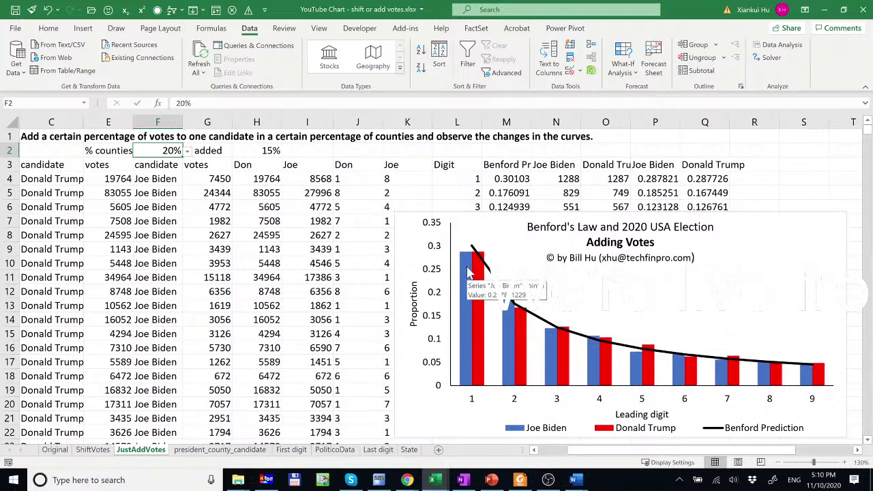
pyautogui.click(311, 180)
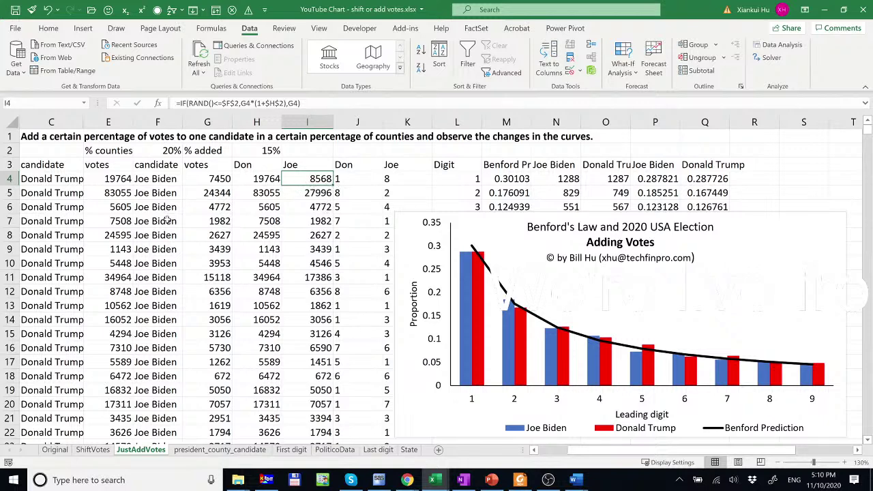
# Change I4 to use $H$2*RAND() as the added percentage and copy it down column I.
pyautogui.doubleClick(317, 179)
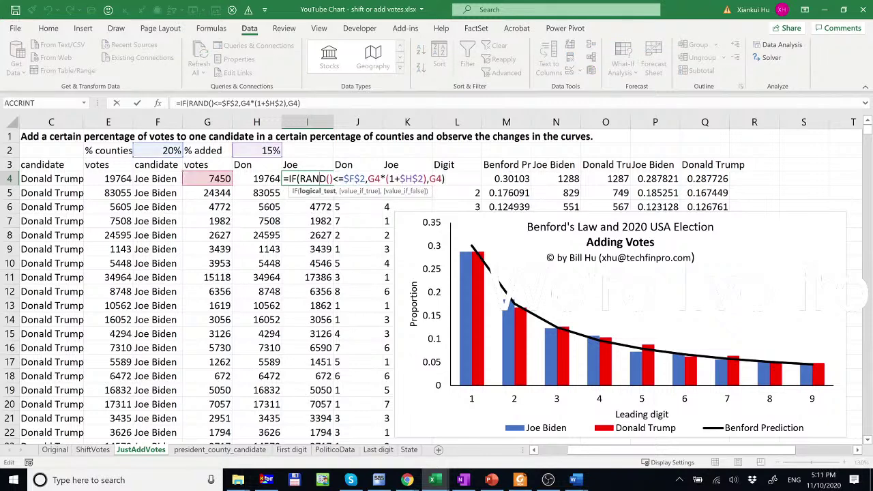
pyautogui.click(417, 179)
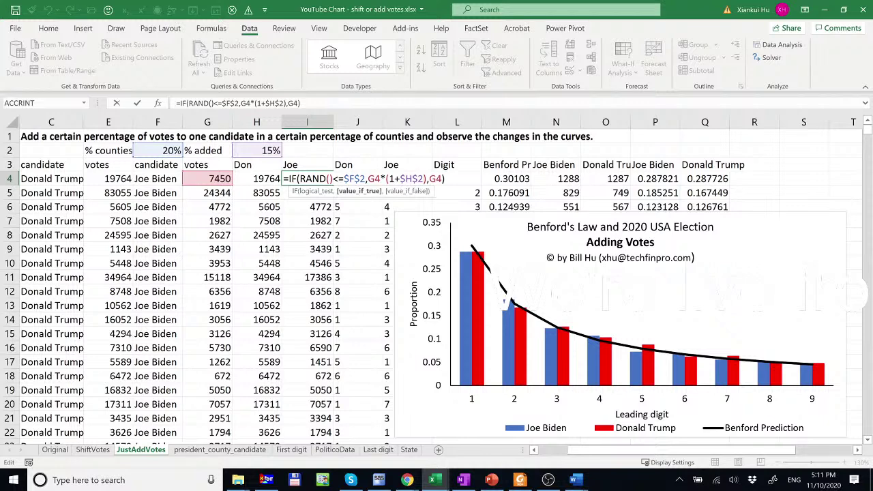
pyautogui.write('*')
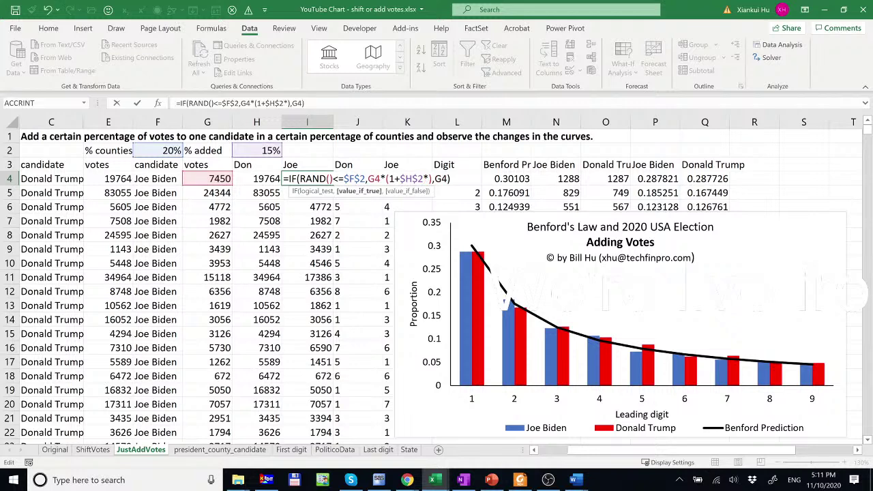
pyautogui.write('rand()')
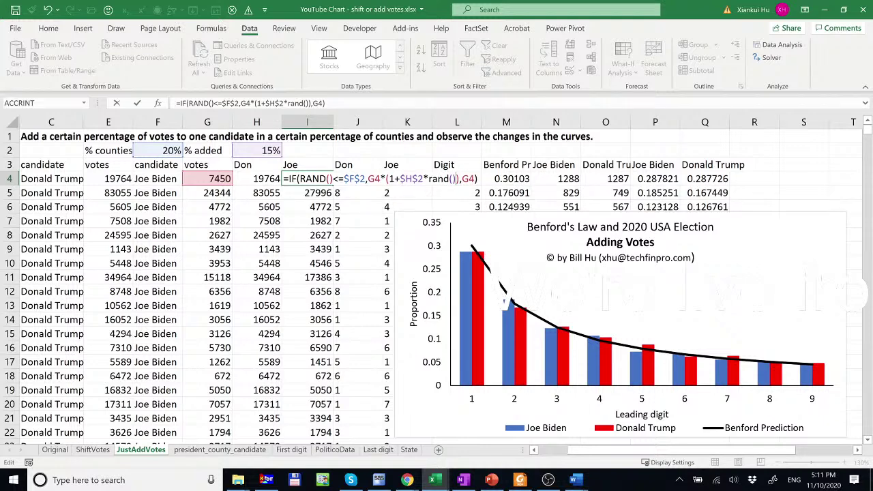
pyautogui.press('Return')
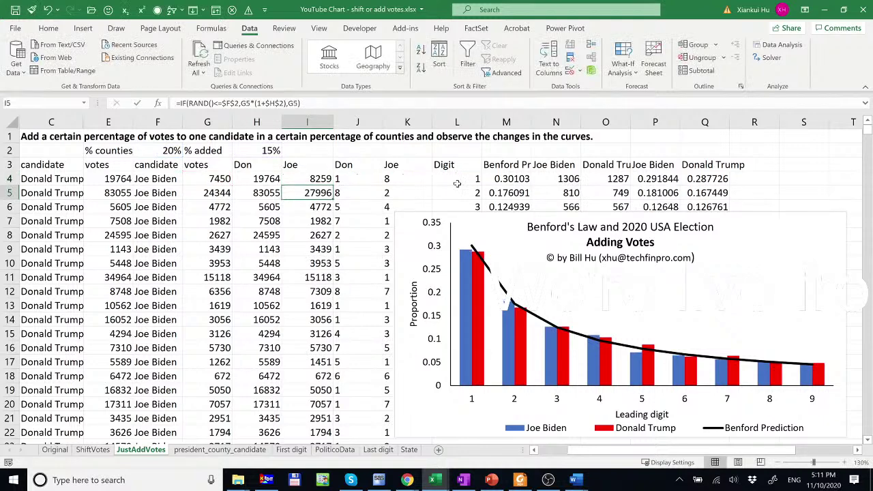
pyautogui.click(314, 181)
pyautogui.doubleClick(336, 186)
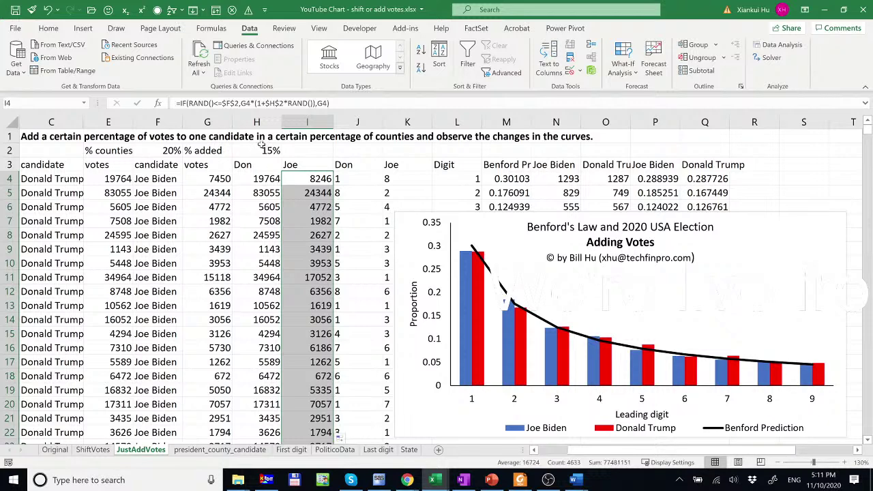
pyautogui.click(279, 150)
# Choose 35% from H2's dropdown as the added-vote percentage.
pyautogui.click(287, 150)
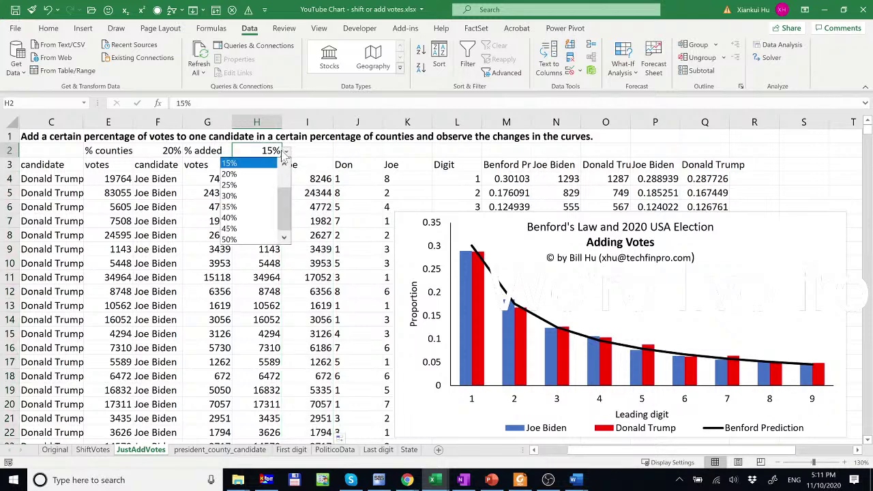
pyautogui.click(250, 207)
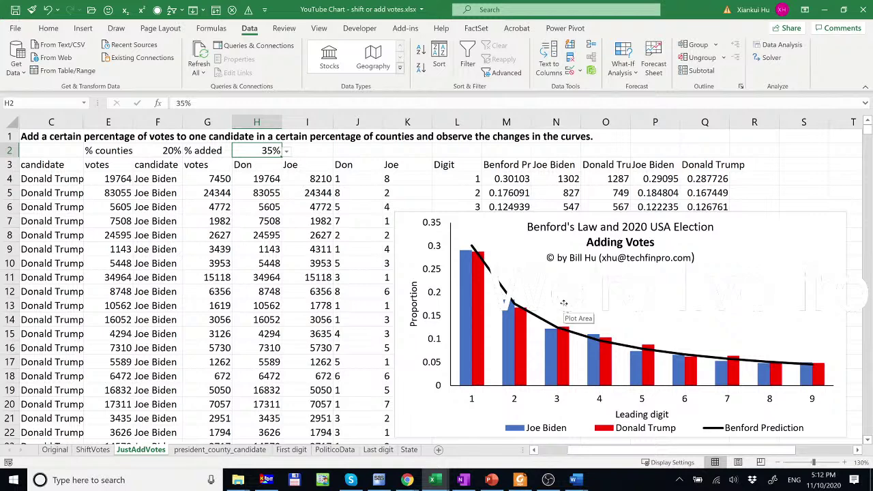
# Return to the Original sheet with the all-counties Benford chart.
pyautogui.click(54, 450)
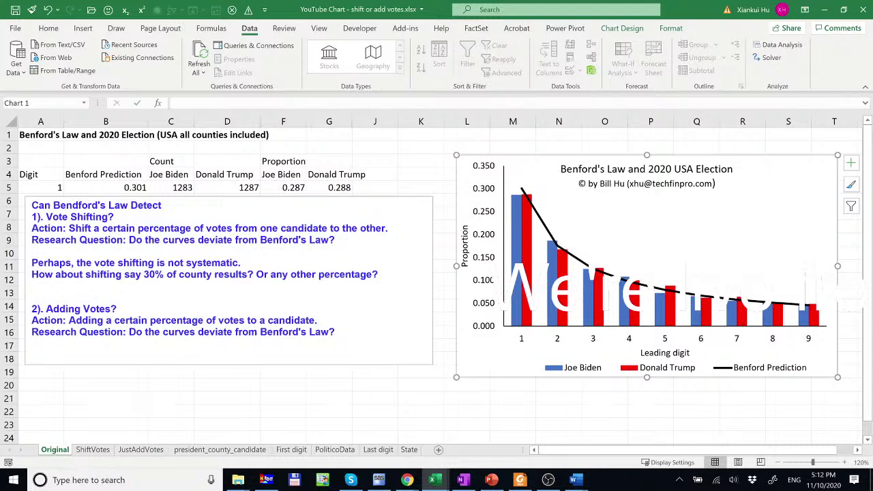